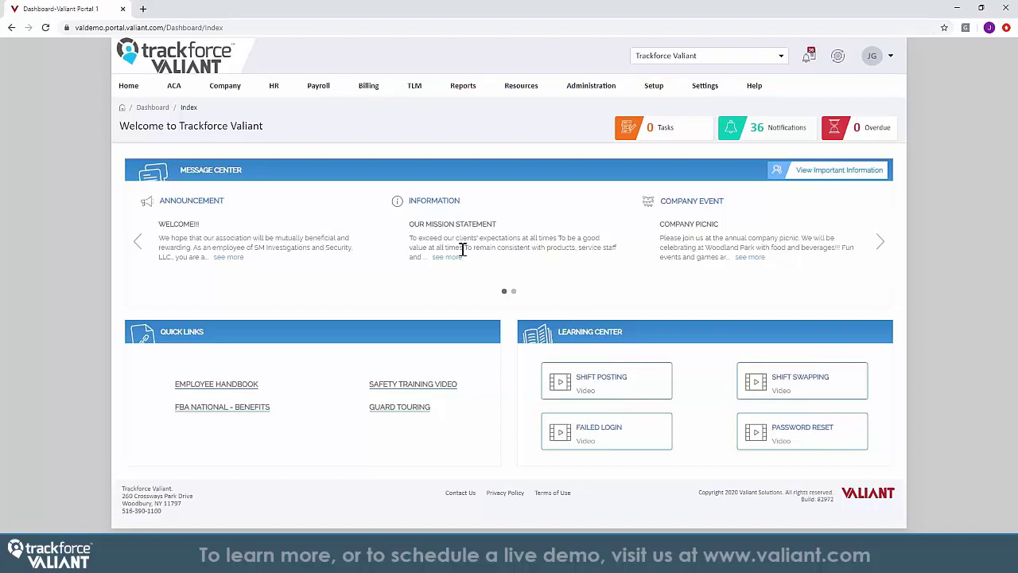
From ACA's Form 1095 C list, show the Valiant Corporate-2015 employee's 1095-C as a PDF
{"action": "left_click", "coordinate": [178, 90]}
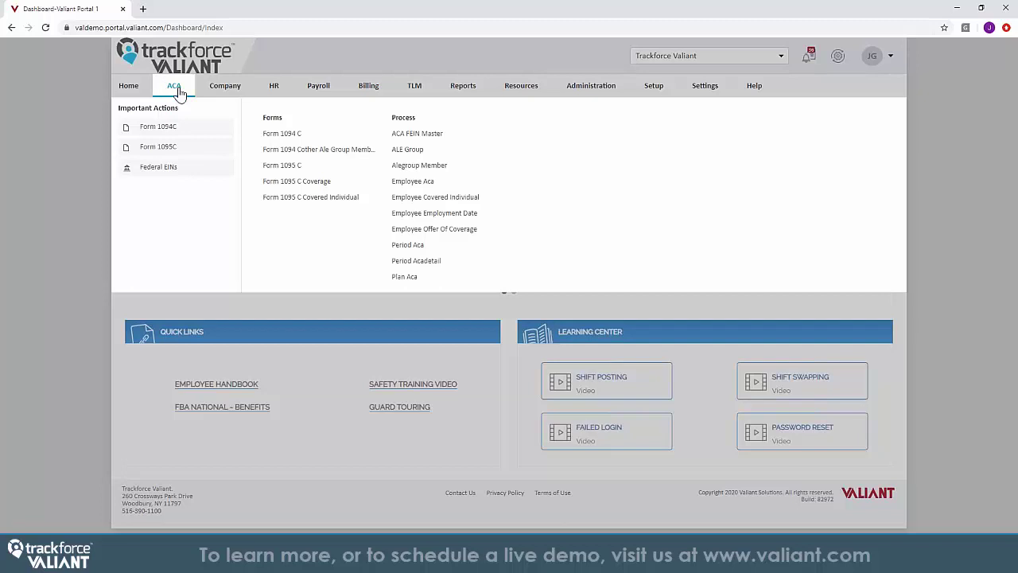
{"action": "left_click", "coordinate": [163, 148]}
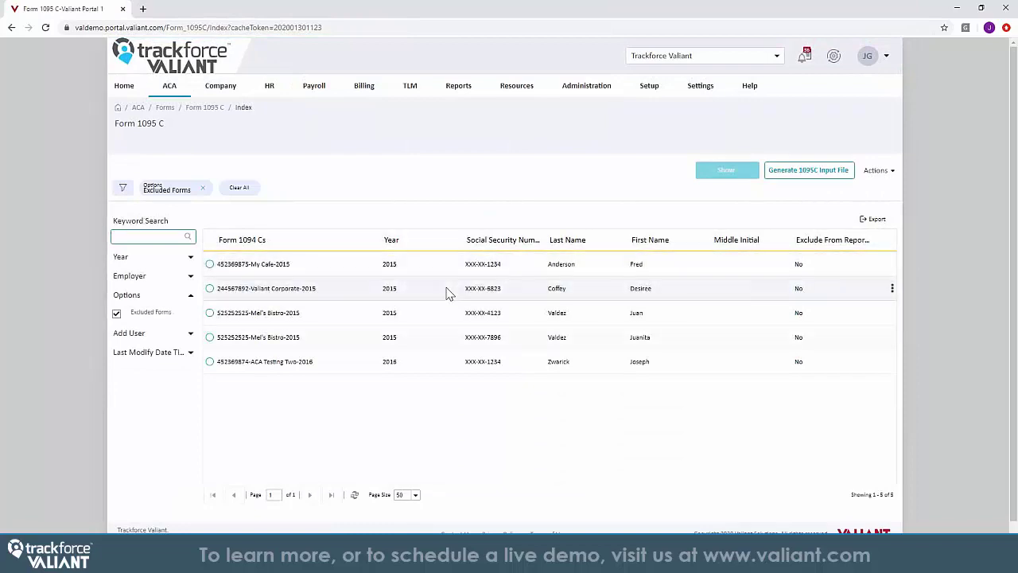
{"action": "right_click", "coordinate": [447, 293]}
{"action": "left_click", "coordinate": [463, 296]}
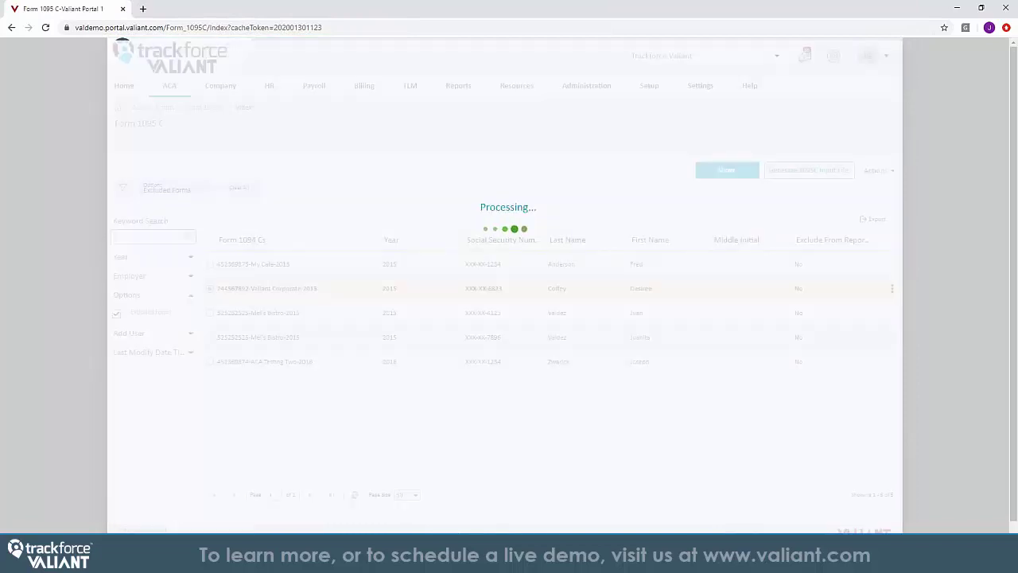
{"action": "scroll", "coordinate": [485, 201], "scroll_direction": "down", "scroll_amount": 1}
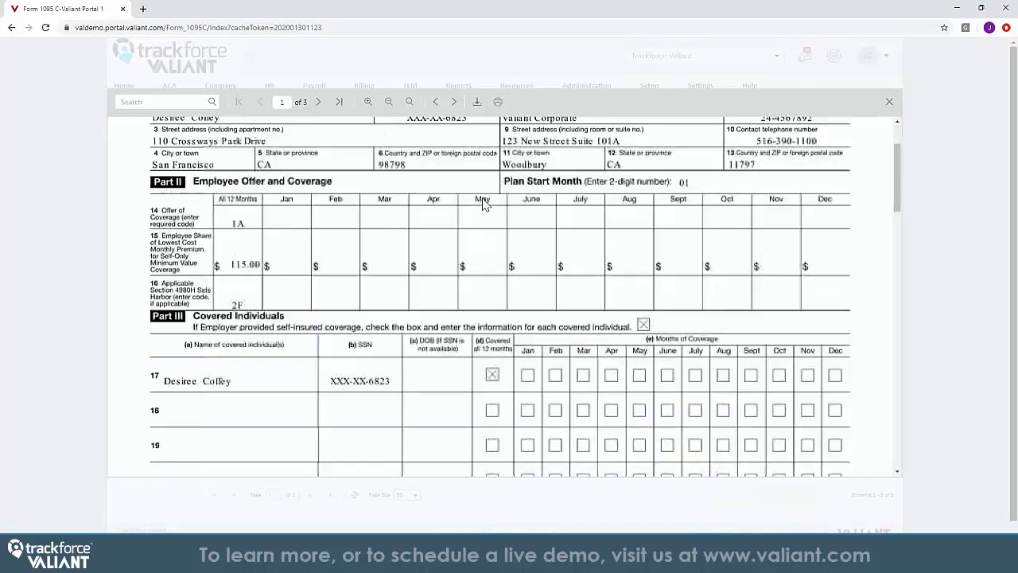
{"action": "scroll", "coordinate": [483, 204], "scroll_direction": "down", "scroll_amount": 1}
{"action": "scroll", "coordinate": [484, 207], "scroll_direction": "up", "scroll_amount": 3}
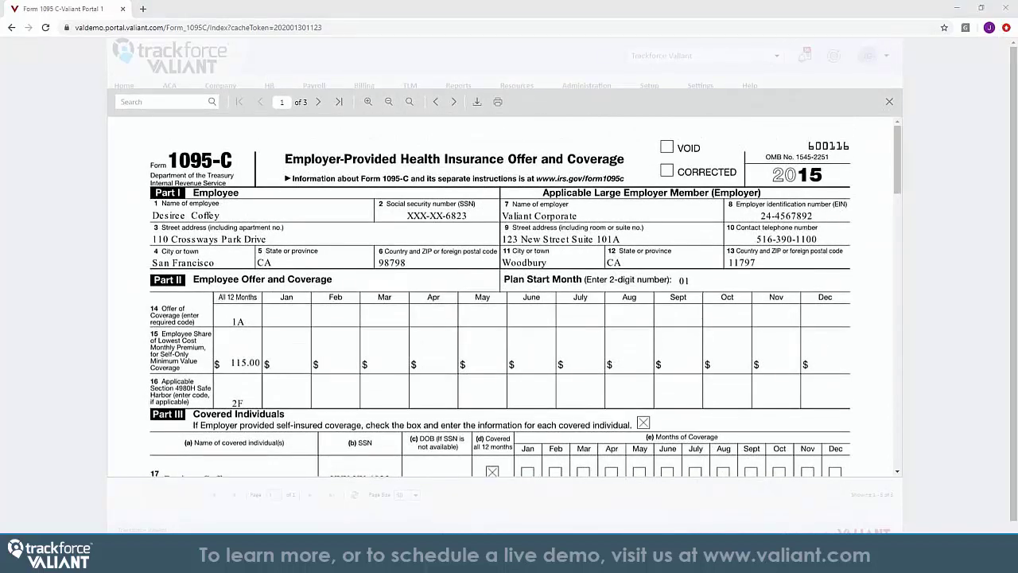
Close the PDF, open HR's Applicants for Open Positions and view an applicant's Hire/Onboard/Show options
{"action": "left_click", "coordinate": [889, 101]}
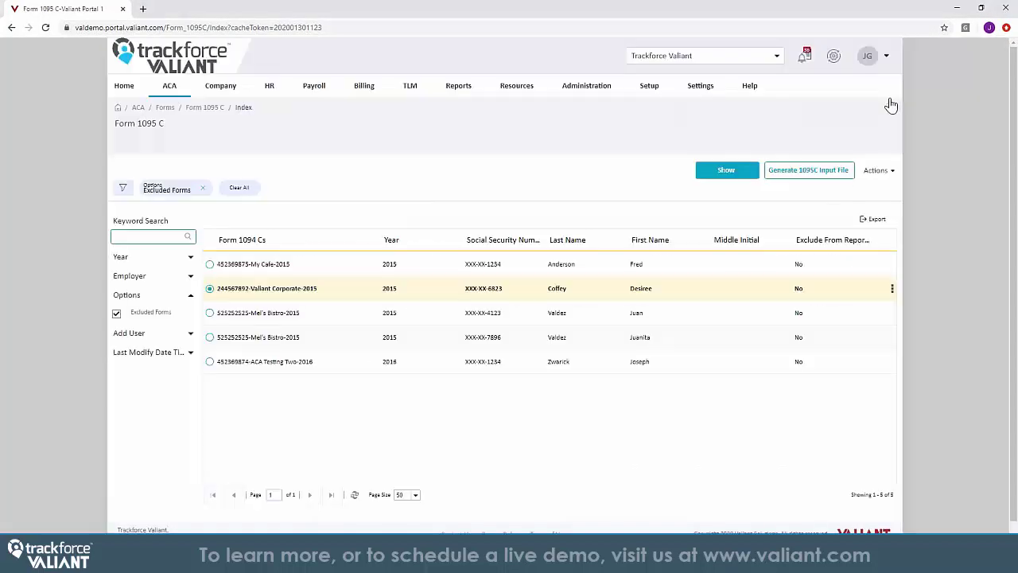
{"action": "left_click", "coordinate": [170, 87]}
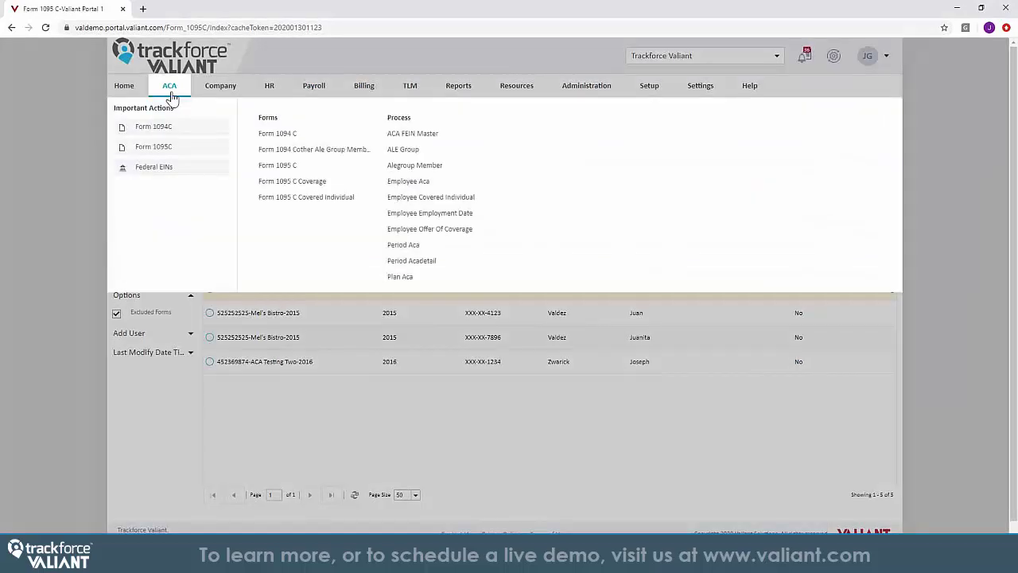
{"action": "left_click", "coordinate": [263, 89]}
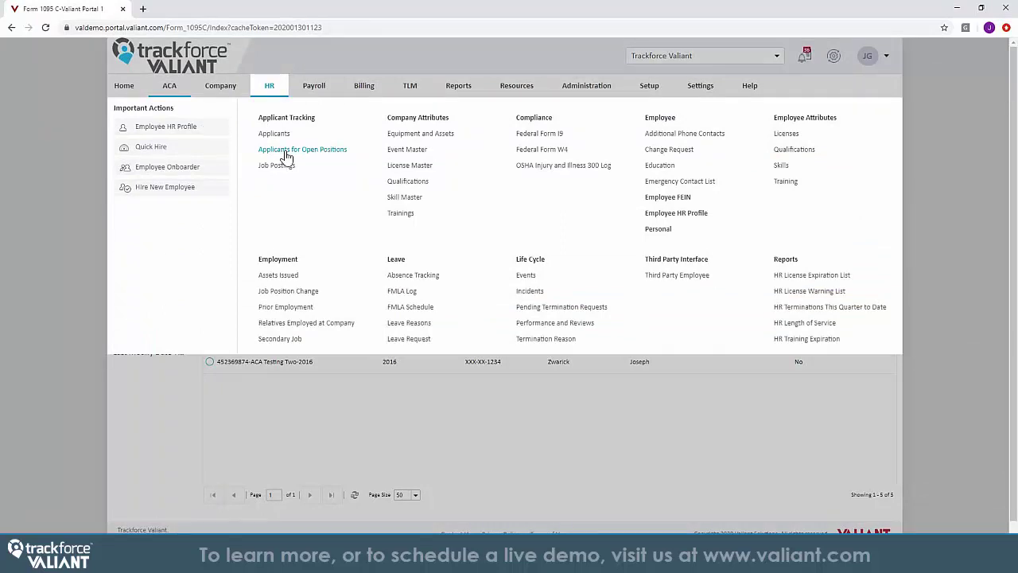
{"action": "left_click", "coordinate": [285, 150]}
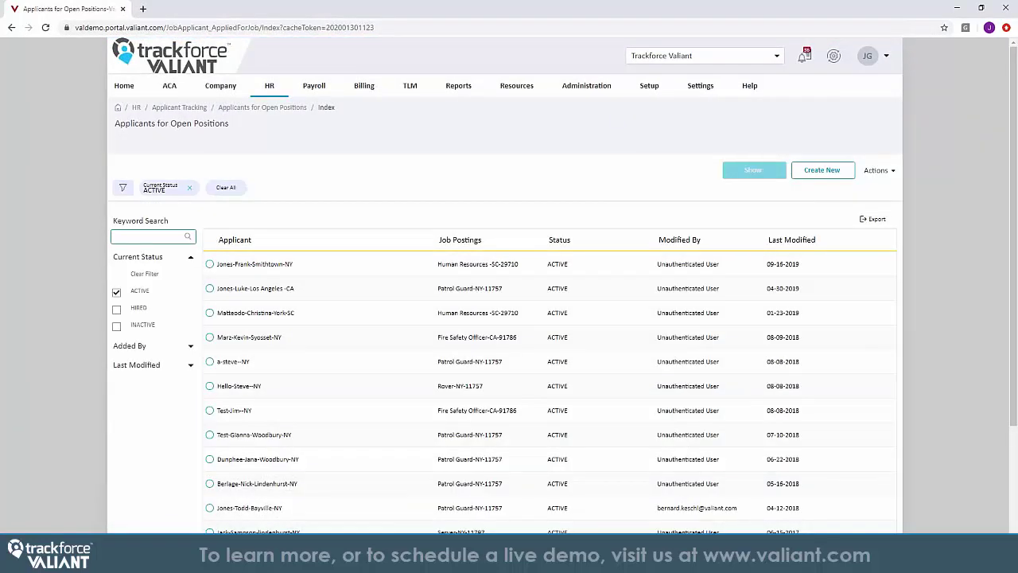
{"action": "right_click", "coordinate": [301, 338]}
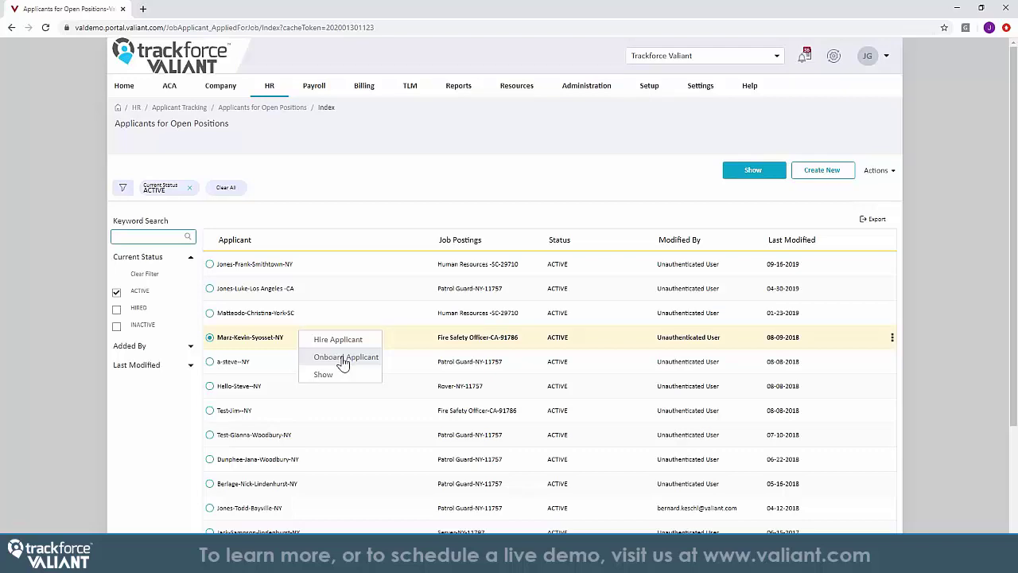
Open one employee's HR profile, view their licenses and start a new license entry
{"action": "left_click", "coordinate": [267, 86]}
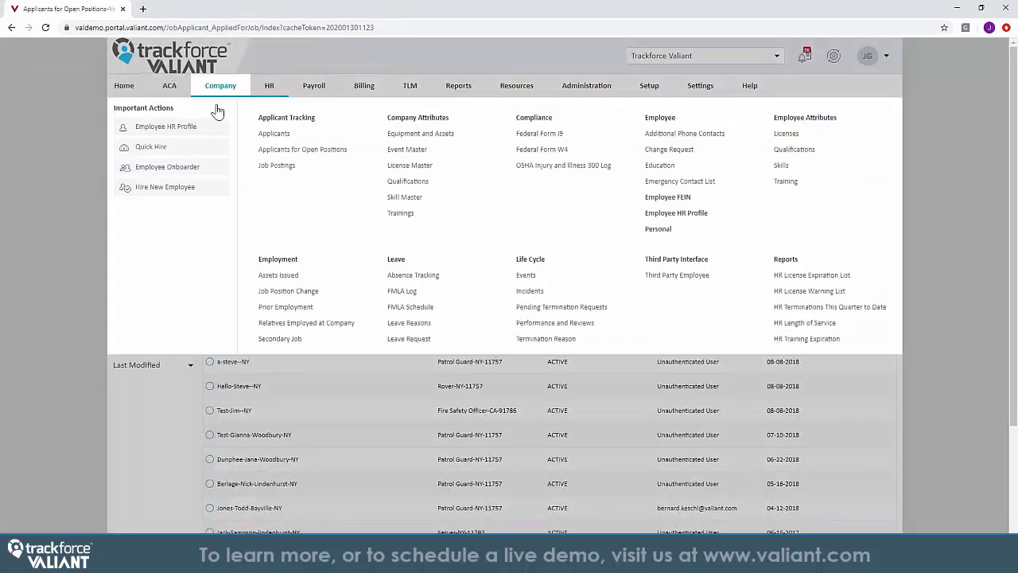
{"action": "left_click", "coordinate": [165, 127]}
{"action": "scroll", "coordinate": [369, 239], "scroll_direction": "down", "scroll_amount": 3}
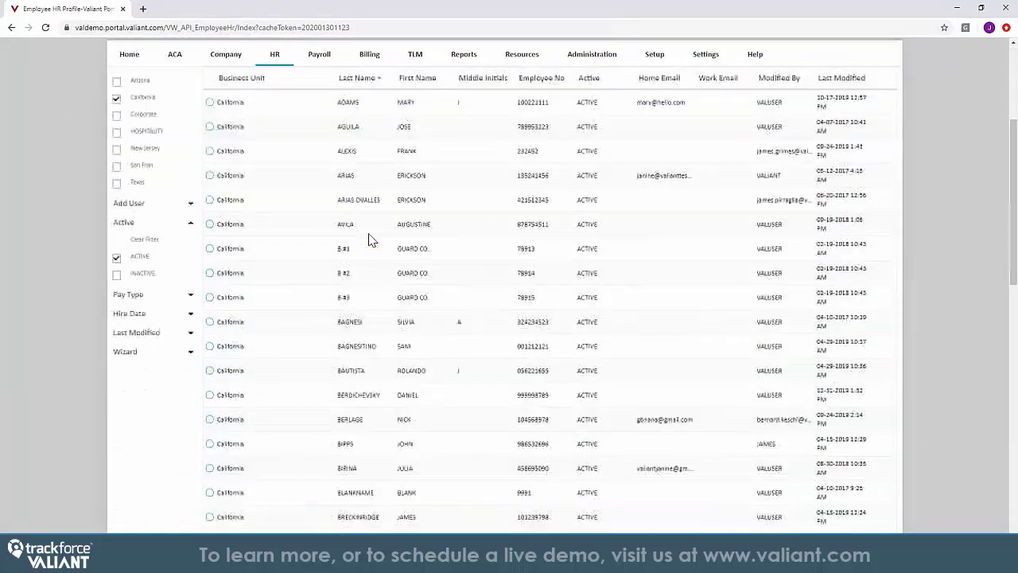
{"action": "left_click", "coordinate": [376, 382]}
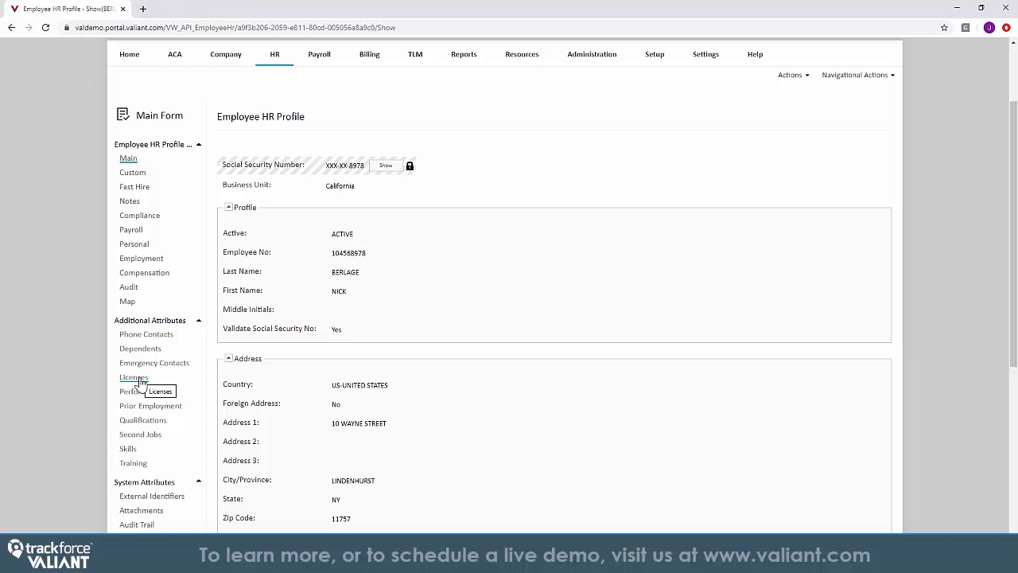
{"action": "left_click", "coordinate": [141, 383]}
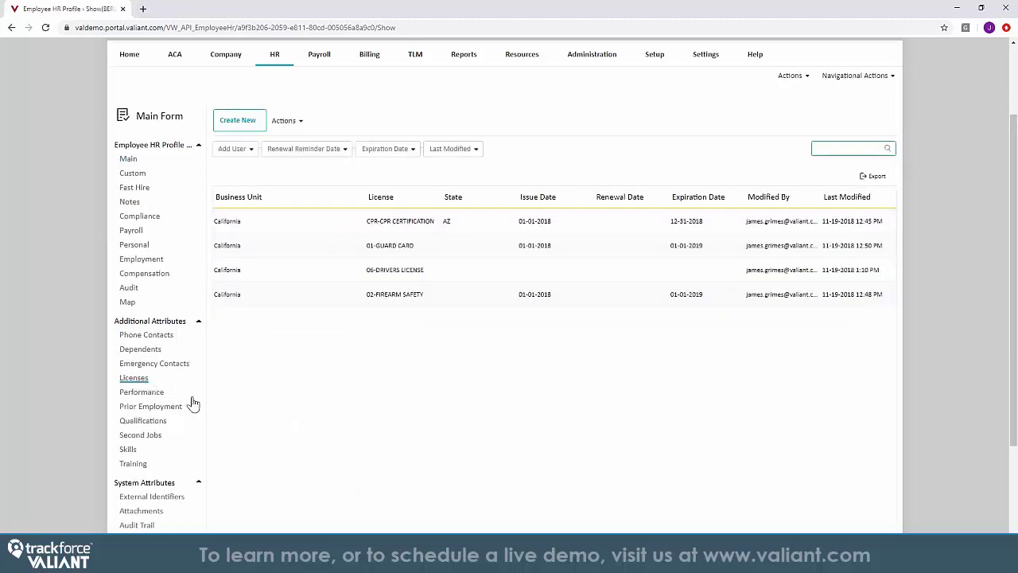
{"action": "left_click", "coordinate": [244, 121]}
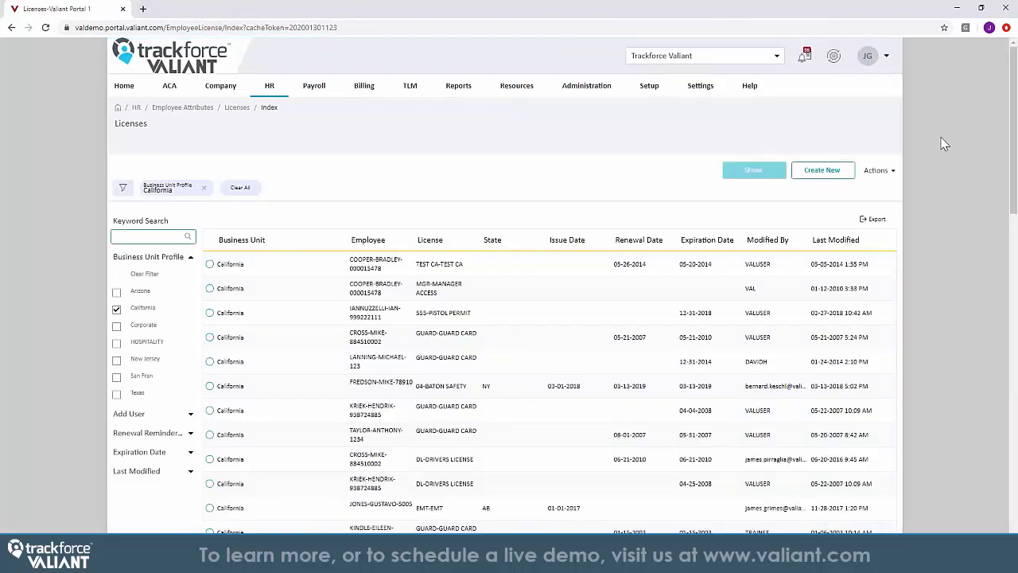
View Approve/Deny options for the 09-24-2019 leave request, then return to the dashboard
{"action": "left_click", "coordinate": [269, 90]}
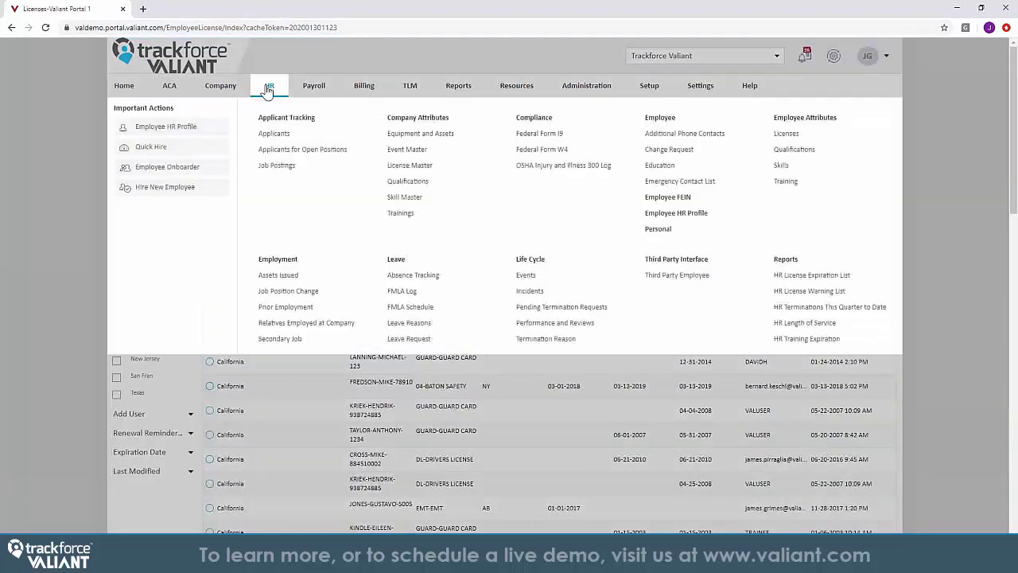
{"action": "left_click", "coordinate": [420, 341]}
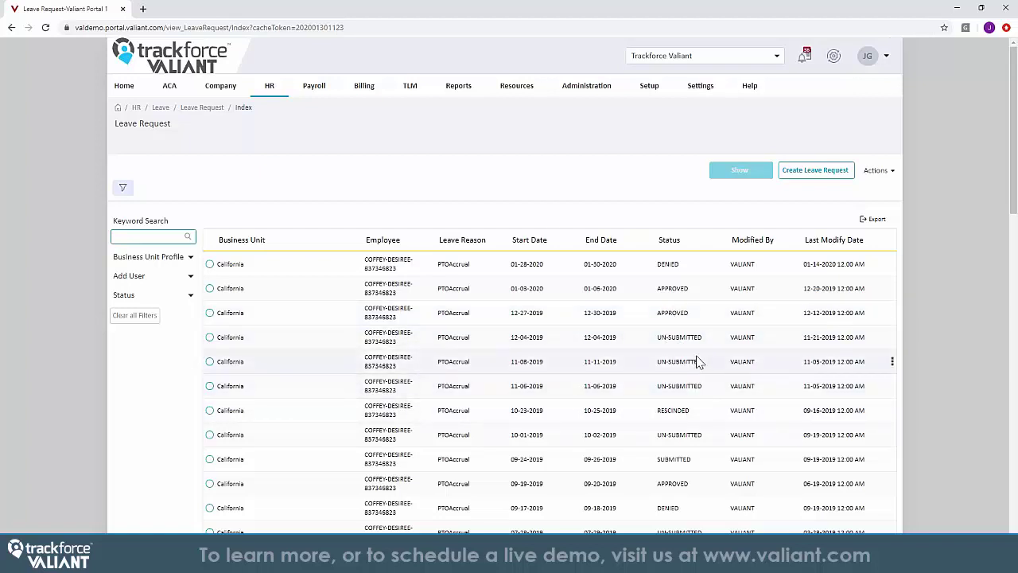
{"action": "left_click", "coordinate": [687, 459]}
{"action": "right_click", "coordinate": [681, 465]}
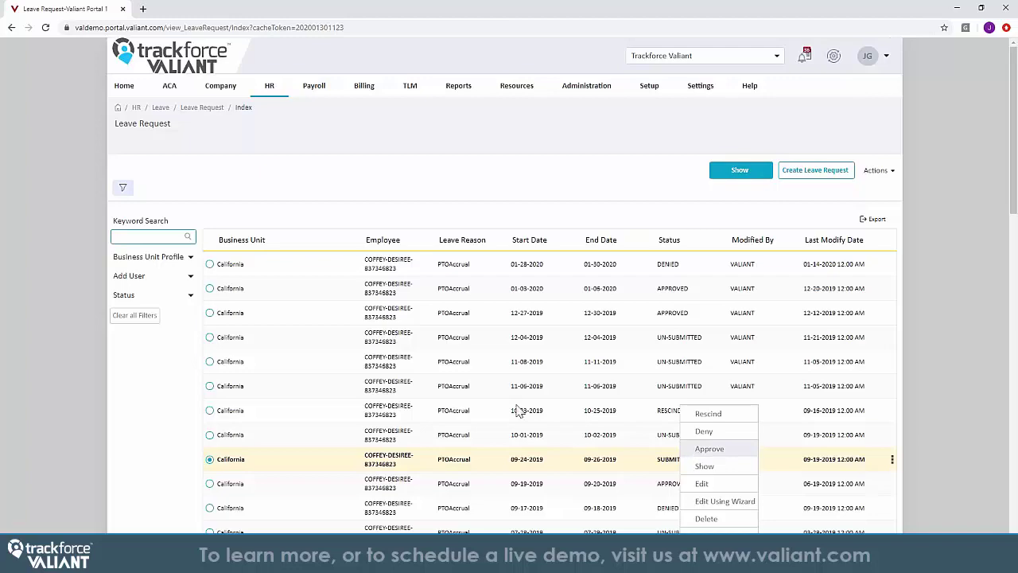
{"action": "left_click", "coordinate": [267, 88]}
Load TLM Business Unit Schedules for California, week of February 2–8
{"action": "mouse_move", "coordinate": [280, 92]}
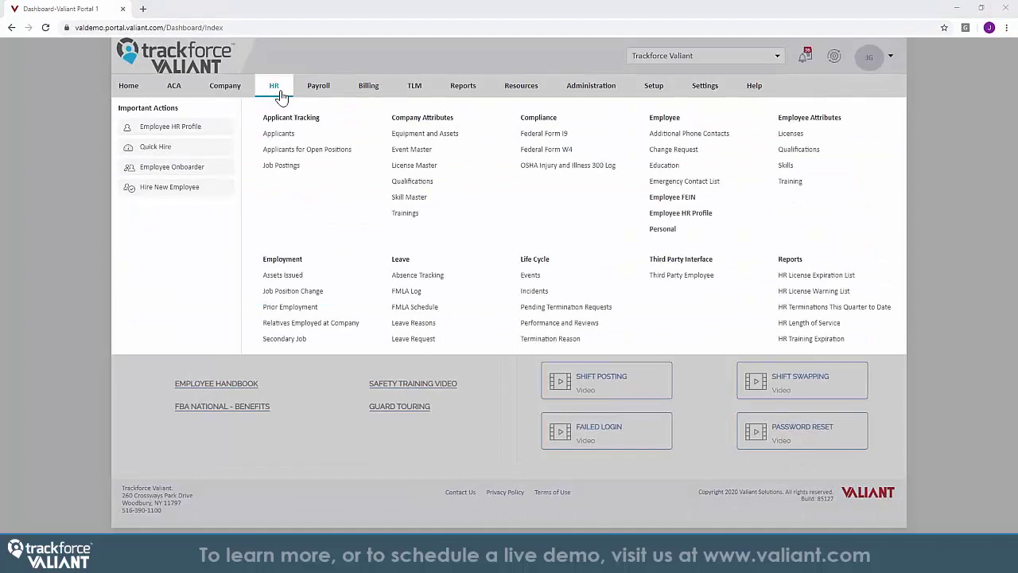
{"action": "left_click", "coordinate": [412, 90]}
{"action": "mouse_move", "coordinate": [416, 92]}
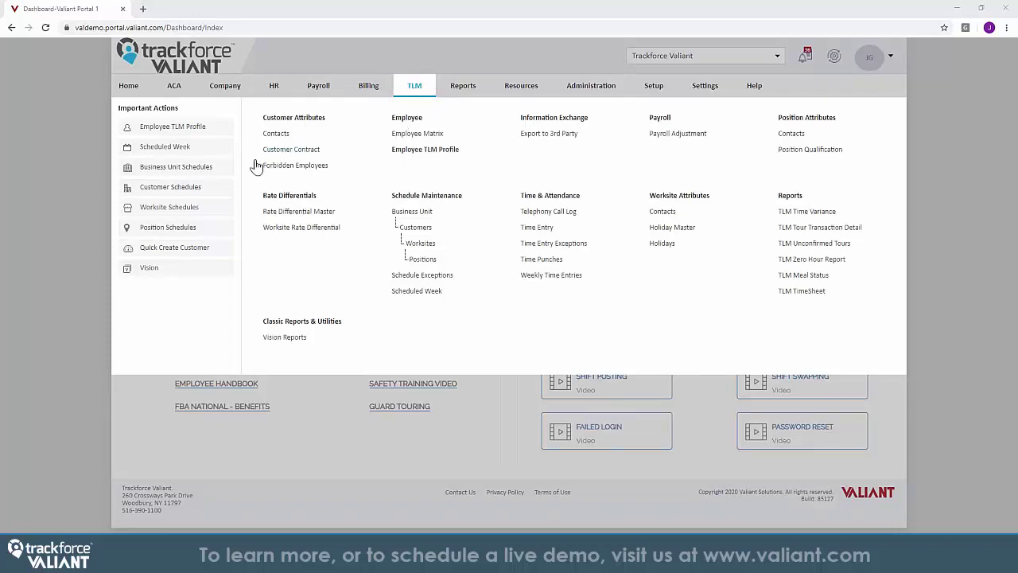
{"action": "left_click", "coordinate": [209, 169]}
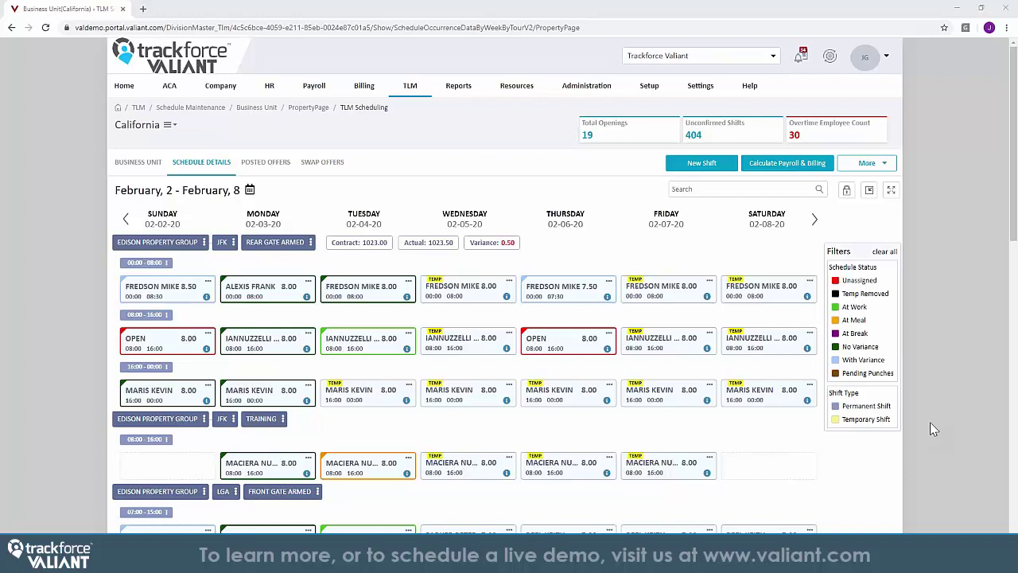
Temporarily assign the top employee matching qualification and maximum weekly hours to Sunday's 08:00–16:00 shift
{"action": "left_click", "coordinate": [210, 337]}
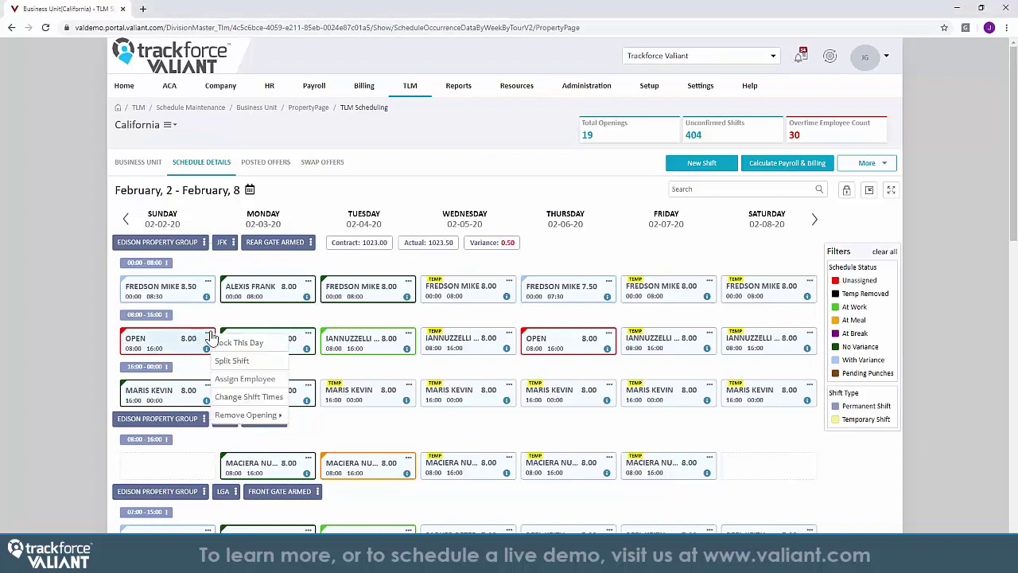
{"action": "left_click", "coordinate": [236, 378]}
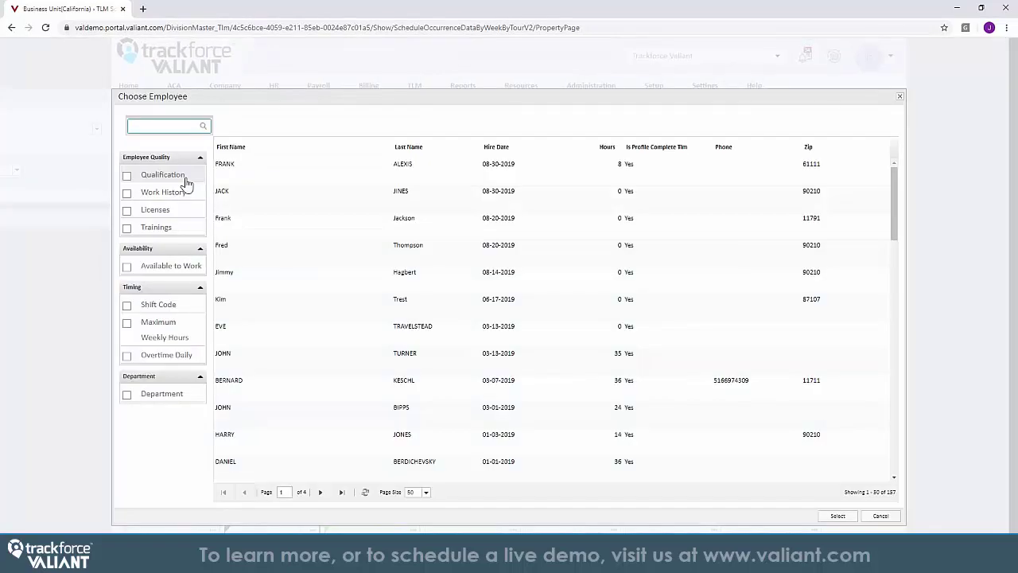
{"action": "left_click", "coordinate": [126, 175]}
{"action": "left_click", "coordinate": [127, 322]}
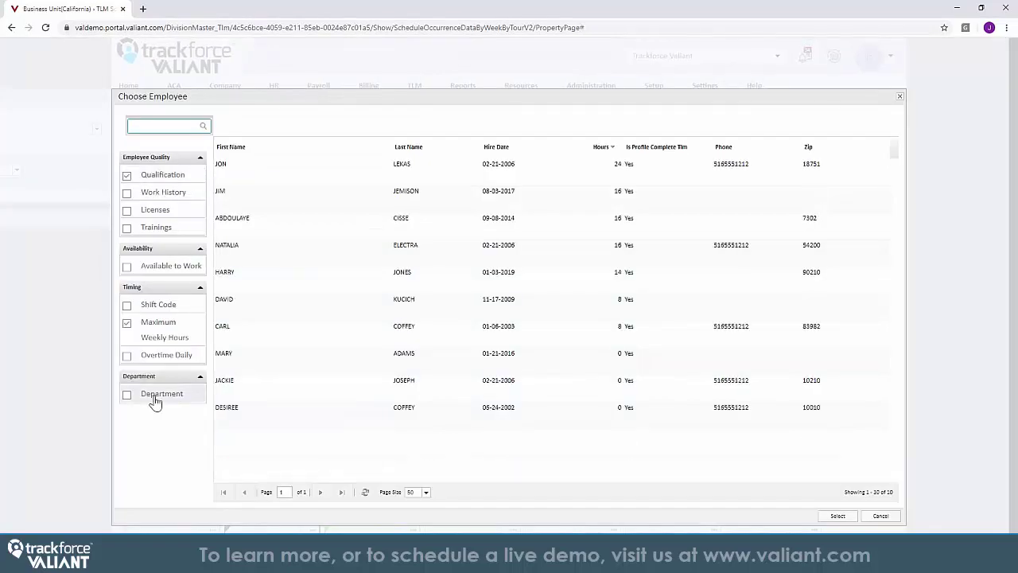
{"action": "double_click", "coordinate": [321, 179]}
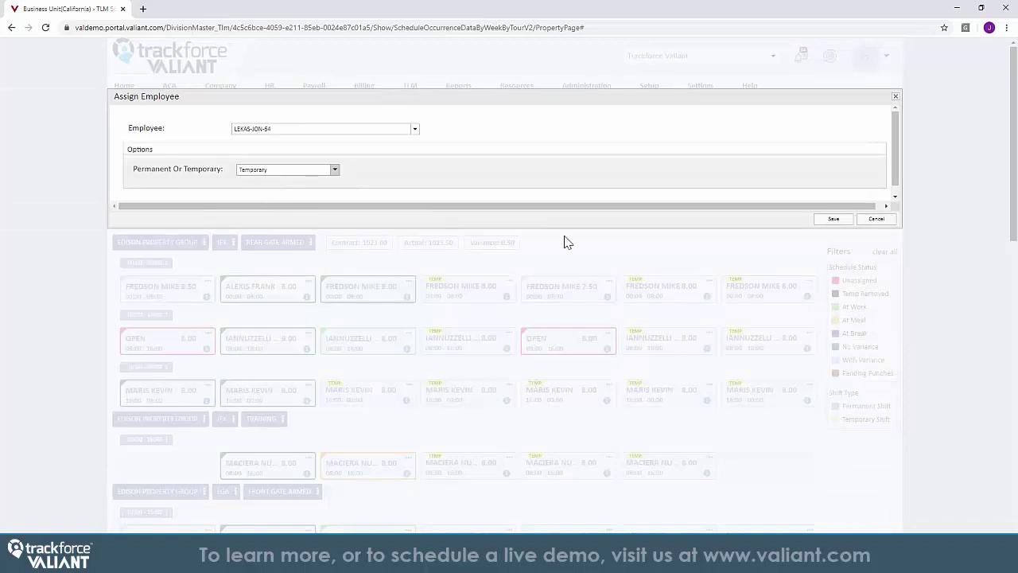
{"action": "left_click", "coordinate": [832, 221]}
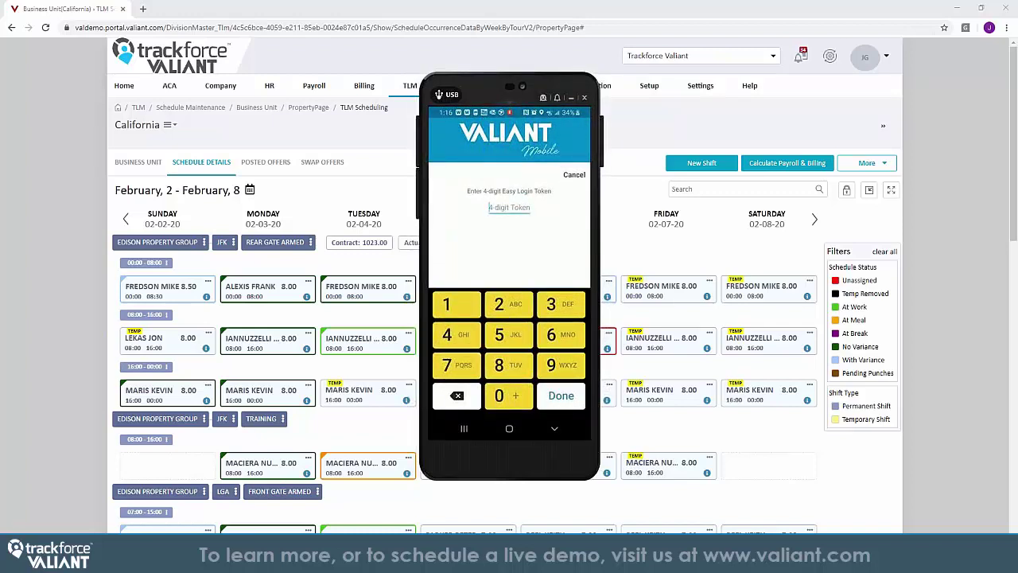
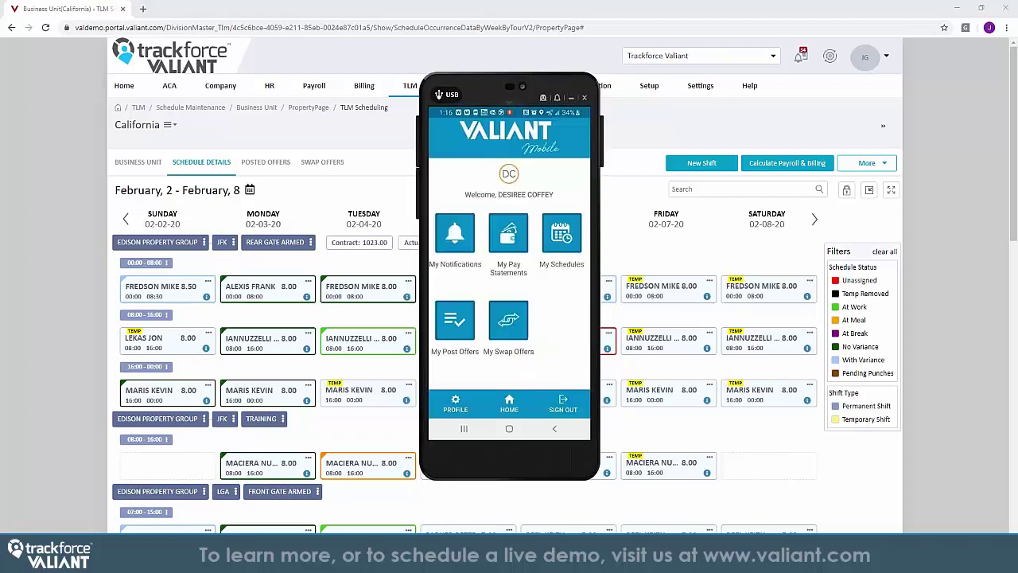
Log in to Valiant Mobile with the 4-digit token and open the guard's 2/10/2020 shift details
{"action": "left_click", "coordinate": [561, 234]}
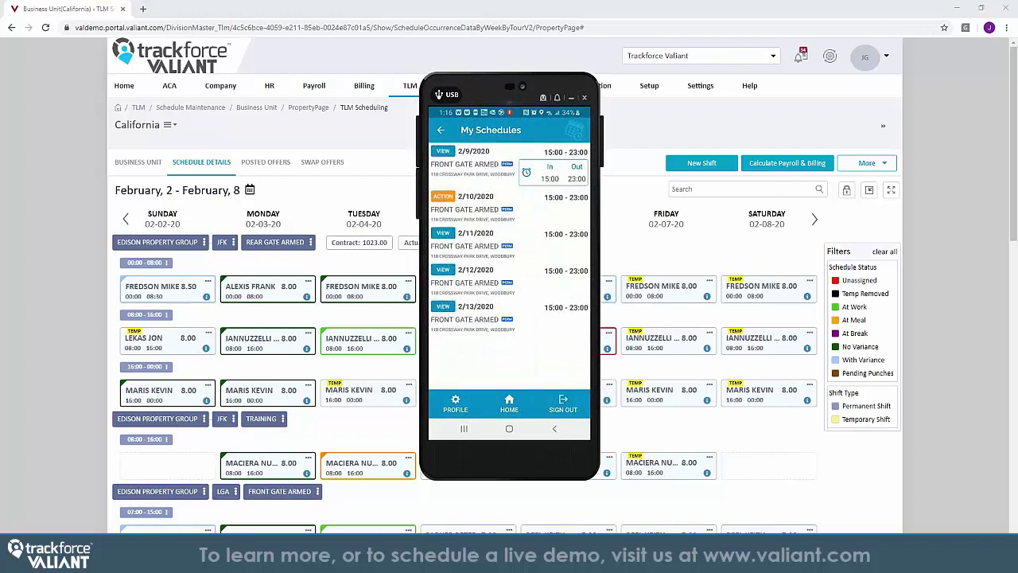
{"action": "left_click", "coordinate": [443, 150]}
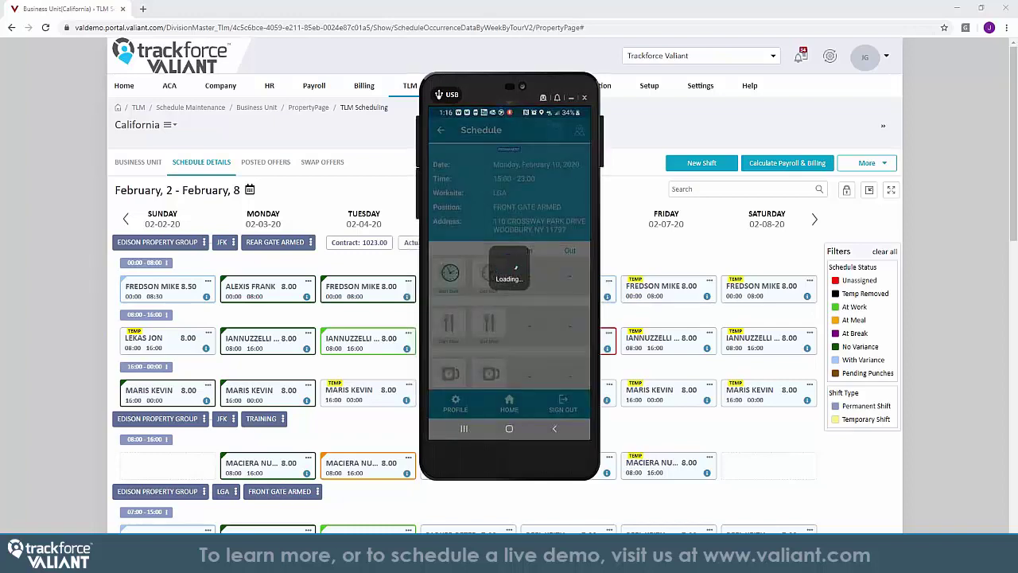
Move the phone view aside, bring the web schedule forward and advance it one week
{"action": "left_click_drag", "start_coordinate": [485, 94], "coordinate": [296, 62]}
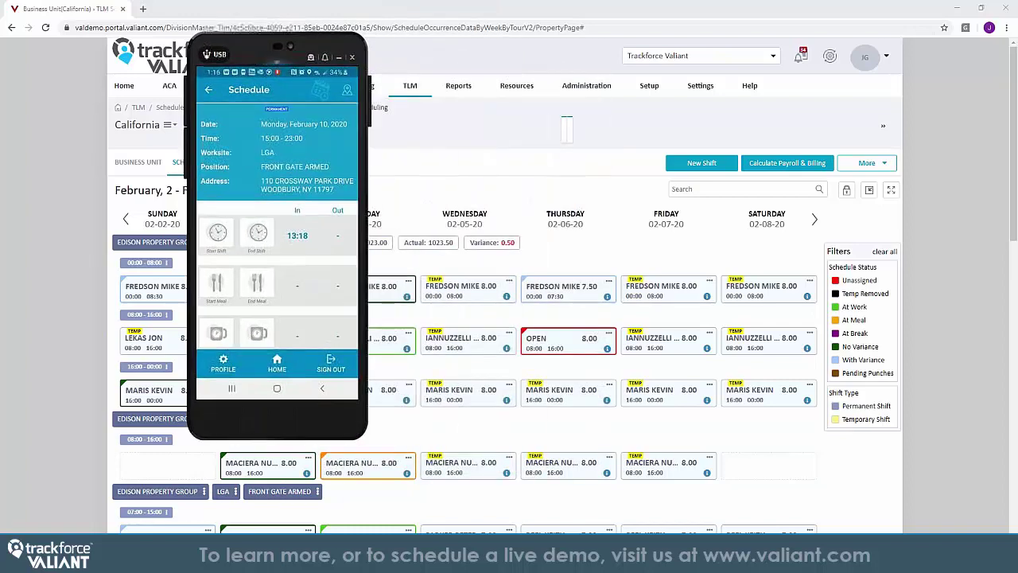
{"action": "left_click", "coordinate": [1014, 197]}
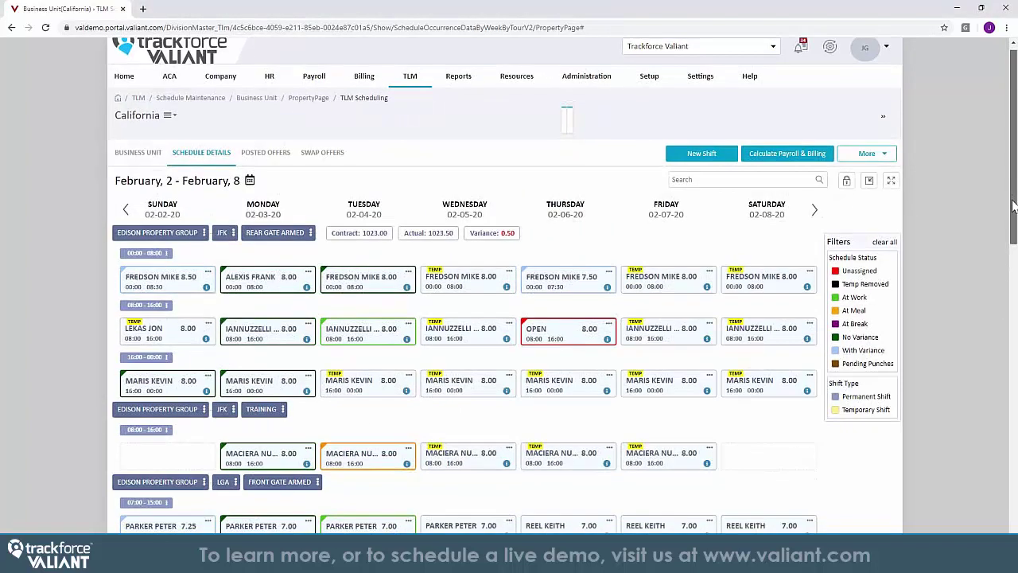
{"action": "left_click_drag", "start_coordinate": [1014, 198], "coordinate": [1014, 272]}
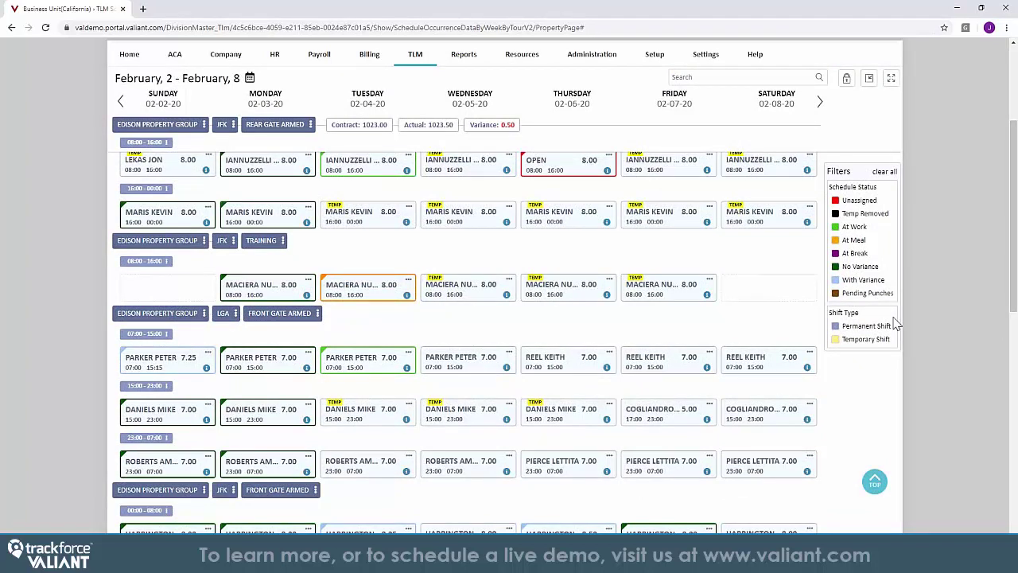
{"action": "left_click", "coordinate": [819, 110]}
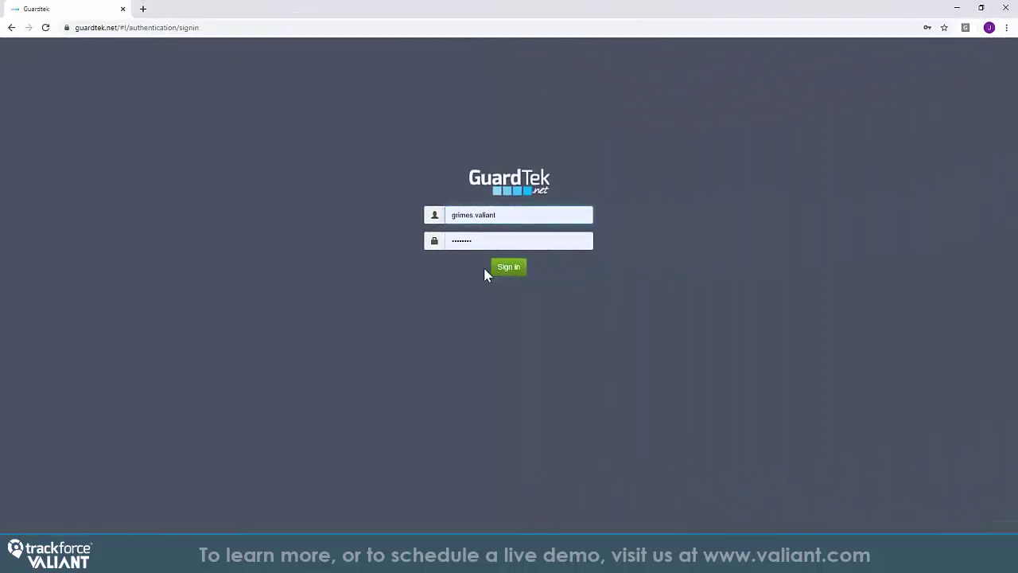
Sign in to GuardTek with the entered username and password
{"action": "left_click", "coordinate": [501, 269]}
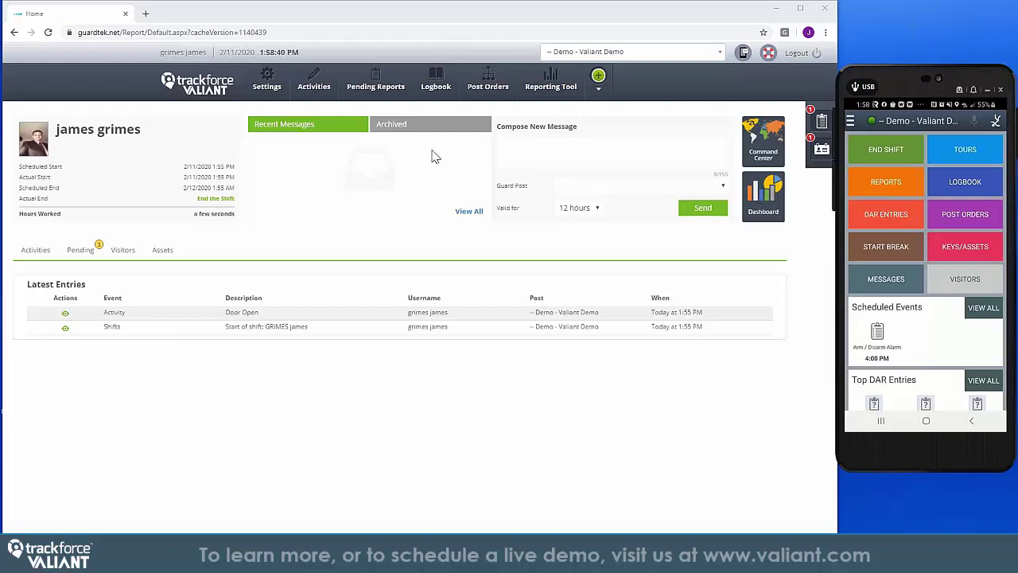
{"action": "mouse_move", "coordinate": [375, 86]}
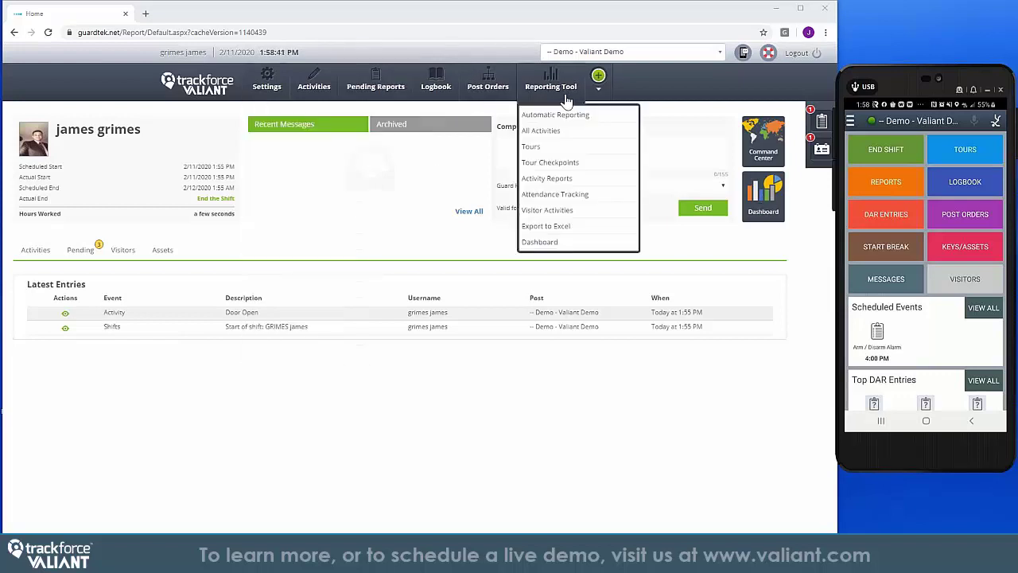
{"action": "mouse_move", "coordinate": [248, 103]}
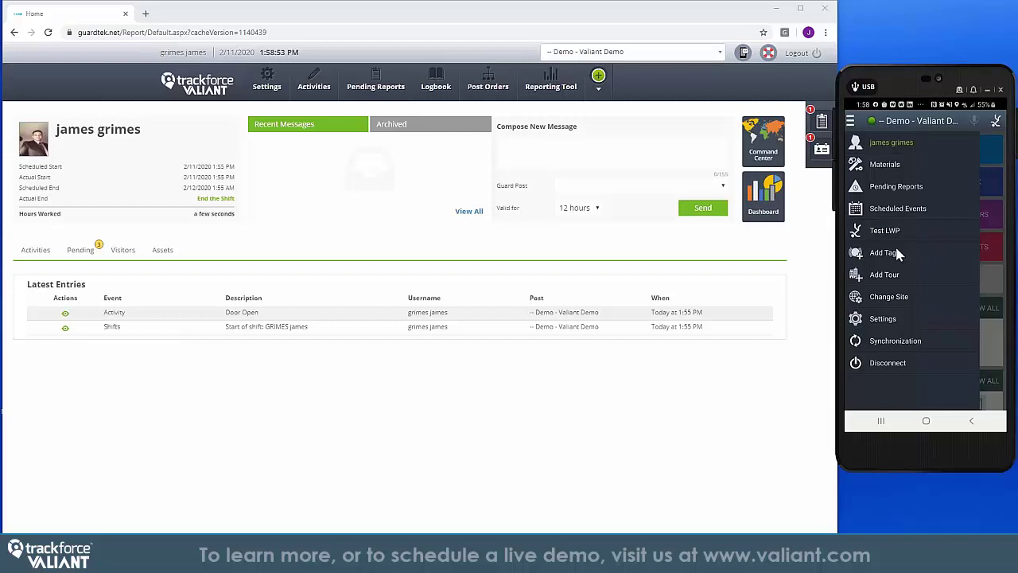
{"action": "key", "text": "Escape"}
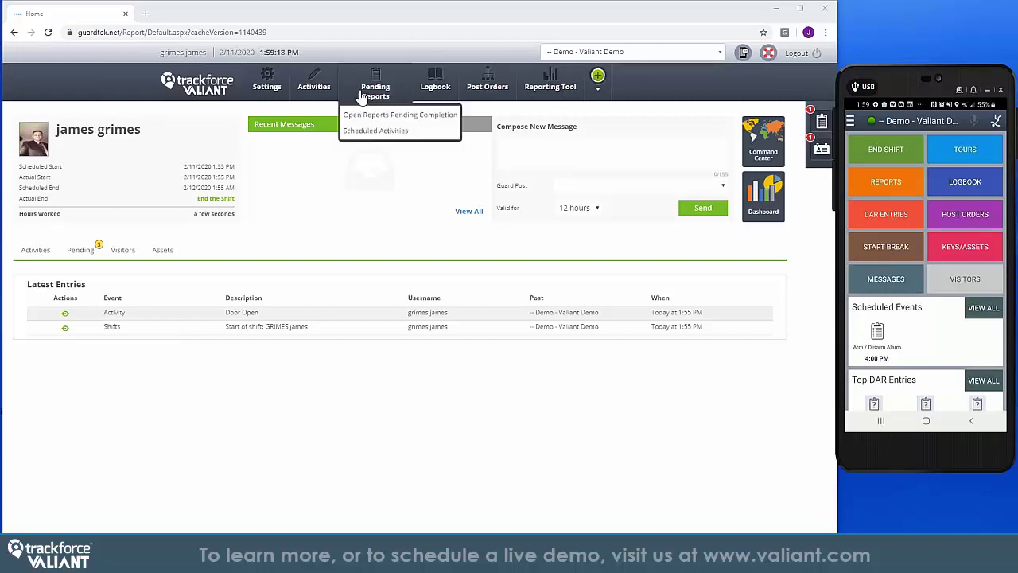
{"action": "mouse_move", "coordinate": [318, 92]}
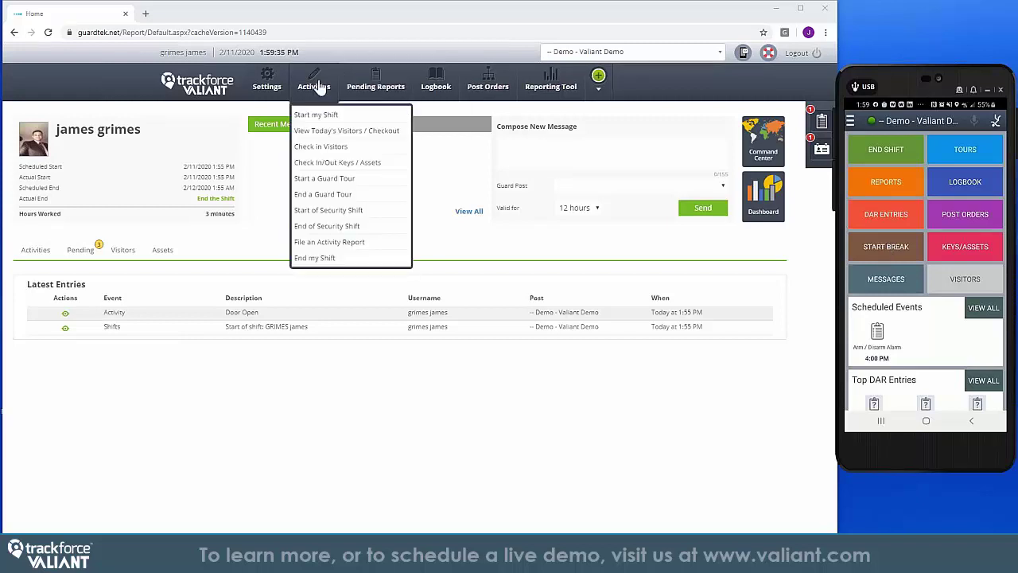
{"action": "left_click", "coordinate": [329, 242]}
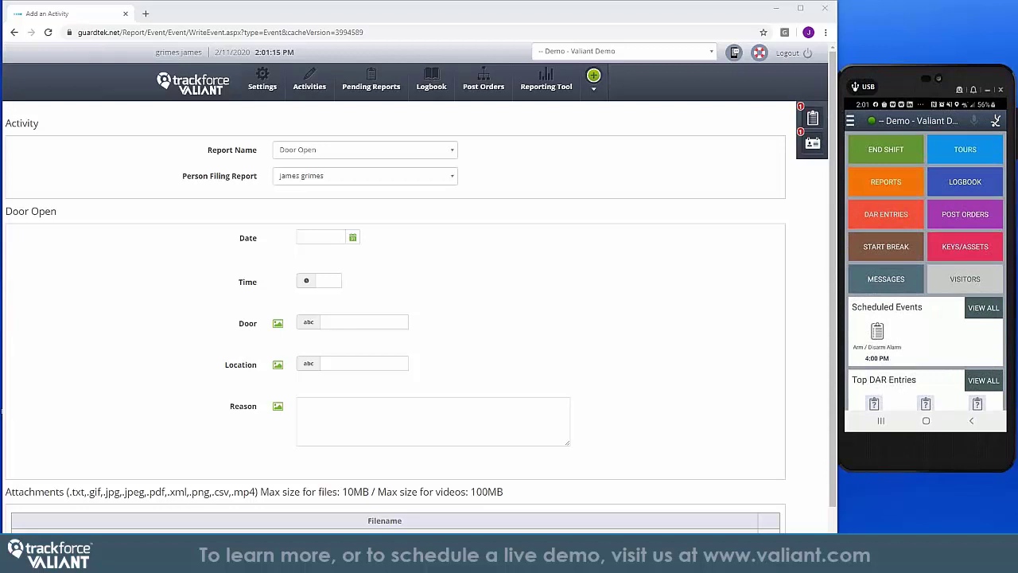
{"action": "left_click", "coordinate": [197, 95]}
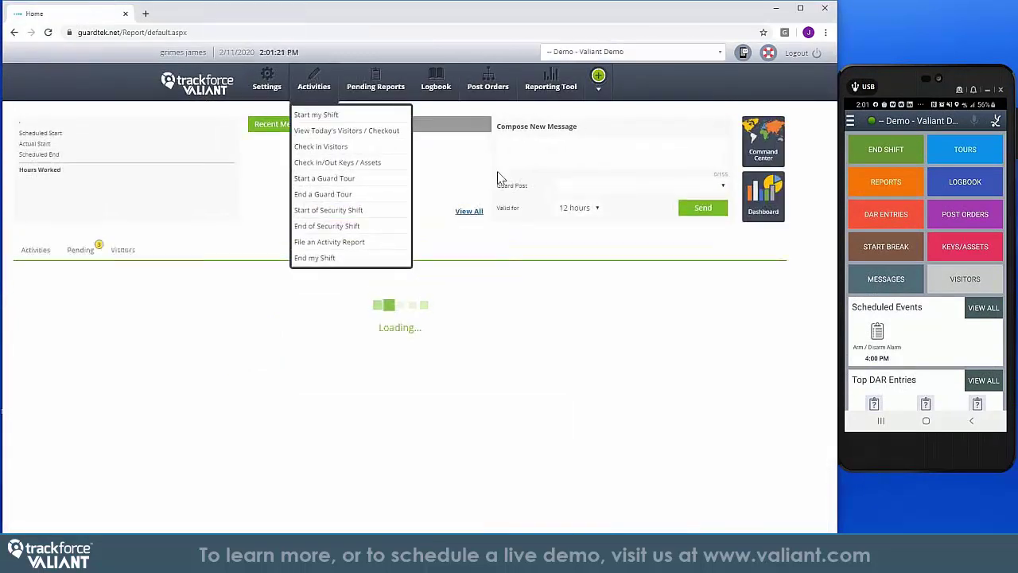
View the officer's GSX Convention tour details on the real-time tour map, then go home
{"action": "mouse_move", "coordinate": [450, 91]}
{"action": "left_click", "coordinate": [460, 245]}
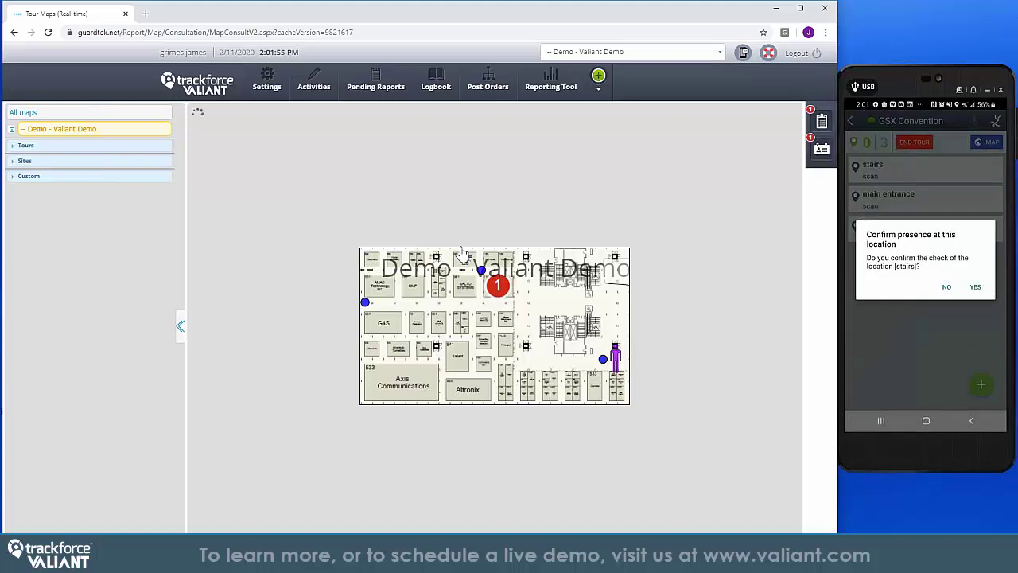
{"action": "left_click", "coordinate": [612, 350]}
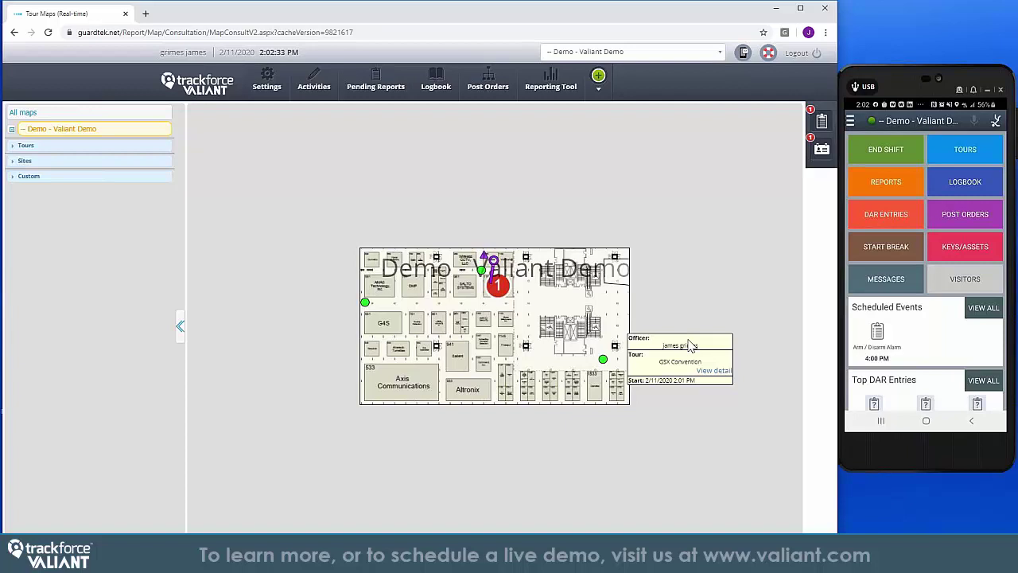
{"action": "left_click", "coordinate": [690, 344]}
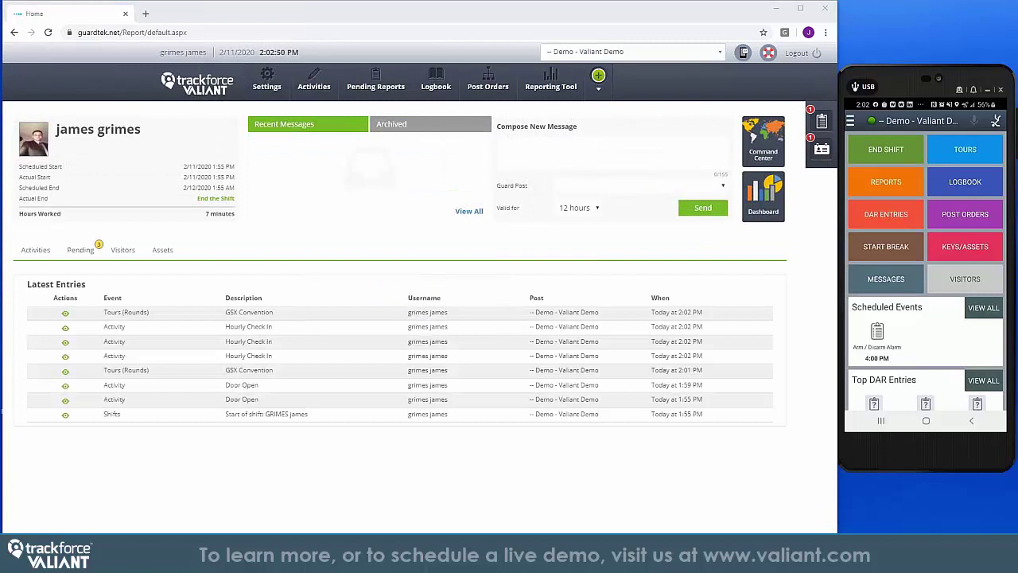
{"action": "mouse_move", "coordinate": [425, 81]}
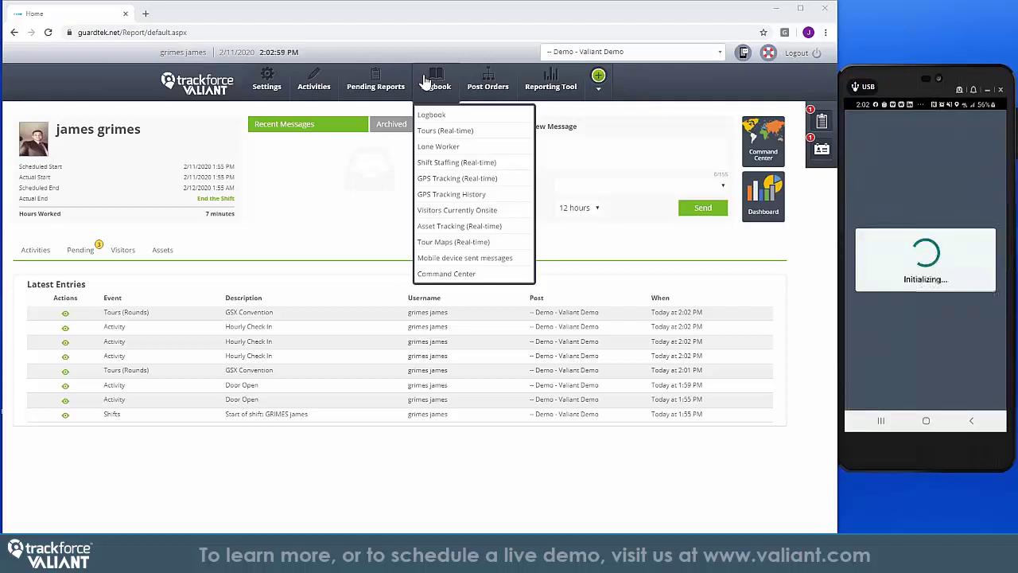
{"action": "left_click", "coordinate": [440, 117]}
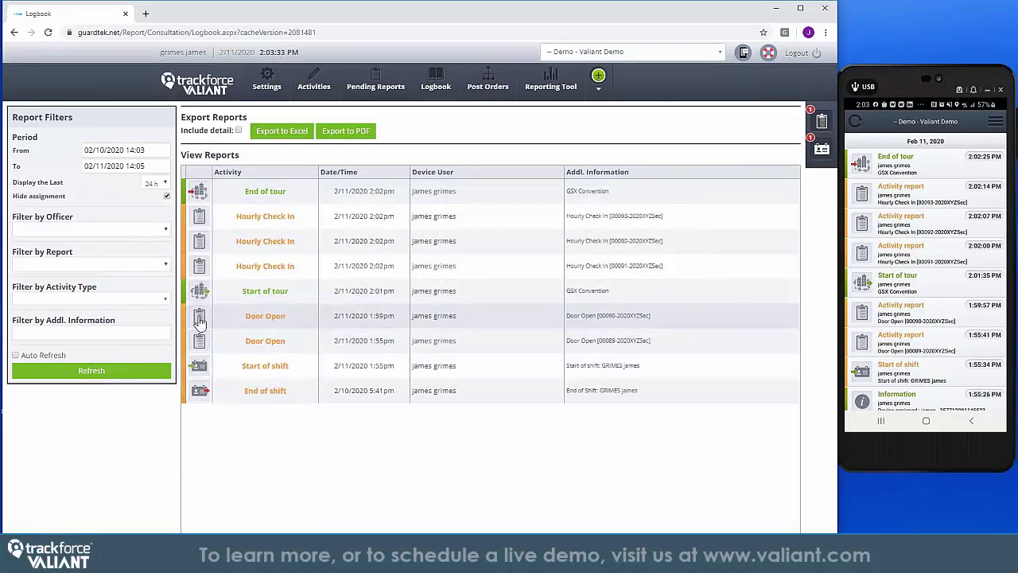
{"action": "left_click", "coordinate": [199, 317]}
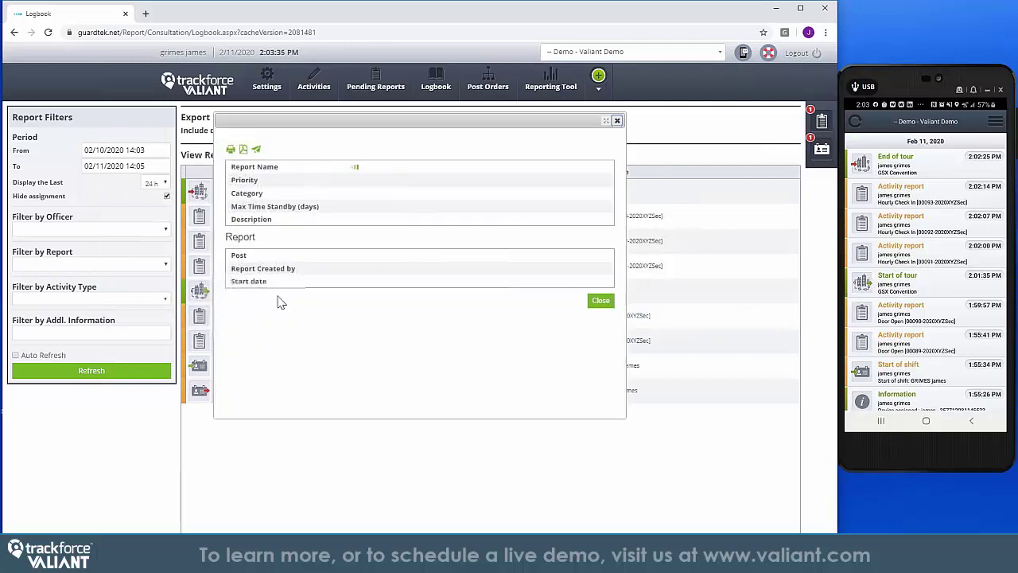
{"action": "scroll", "coordinate": [419, 229], "scroll_direction": "down", "scroll_amount": 5}
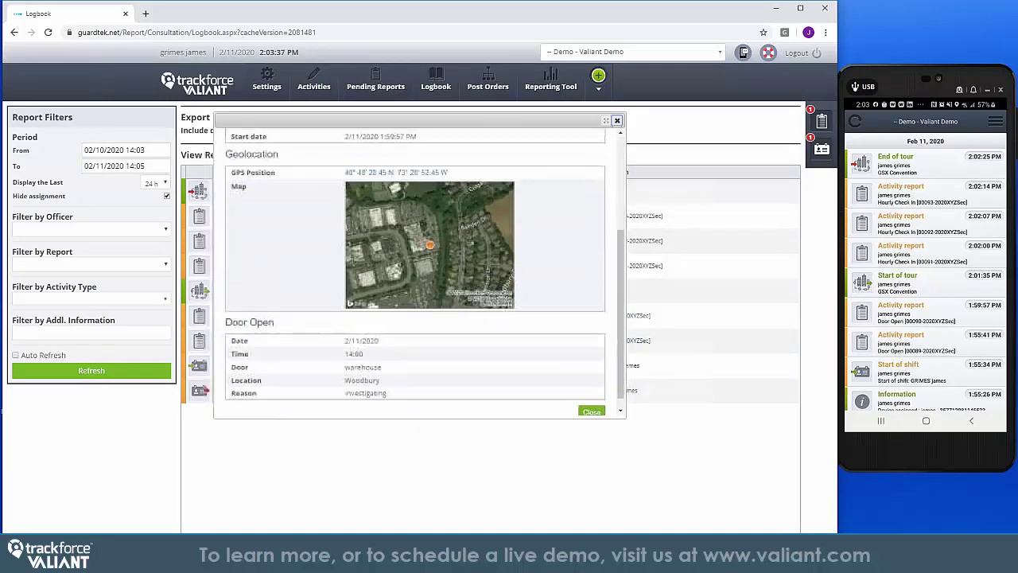
{"action": "left_click", "coordinate": [595, 400]}
{"action": "left_click", "coordinate": [420, 266]}
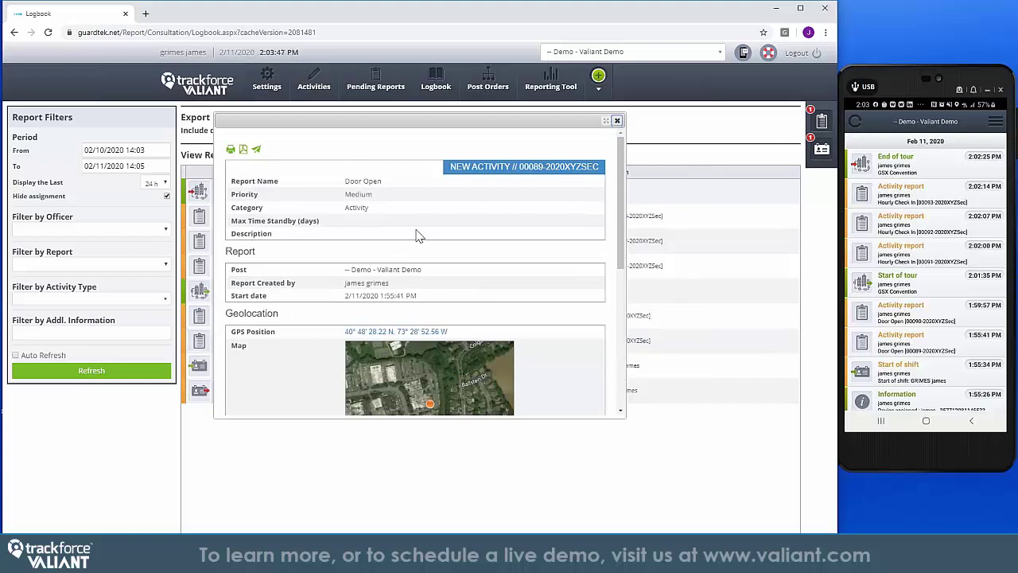
{"action": "scroll", "coordinate": [419, 235], "scroll_direction": "down", "scroll_amount": 3}
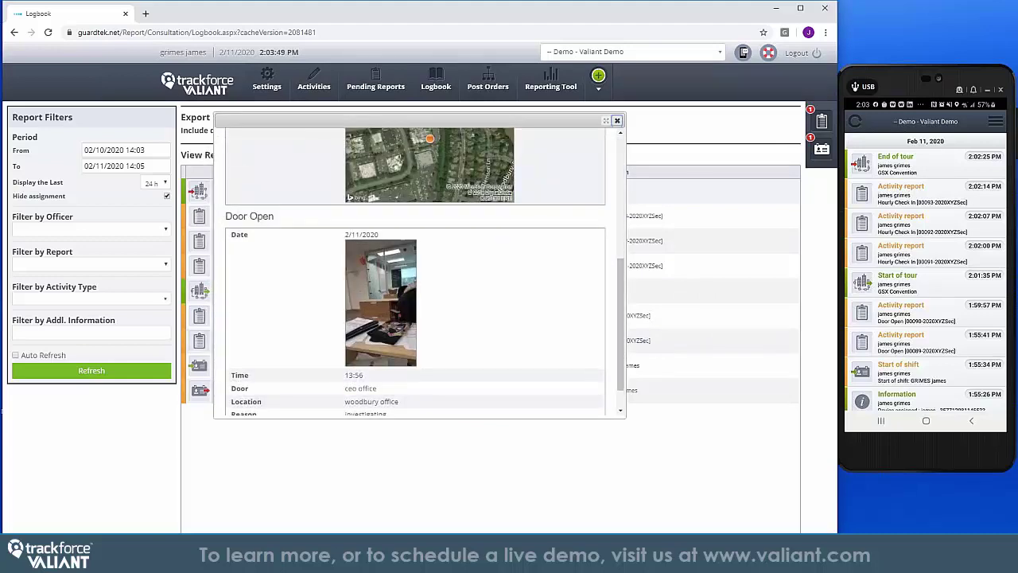
{"action": "left_click", "coordinate": [616, 120]}
{"action": "left_click", "coordinate": [195, 94]}
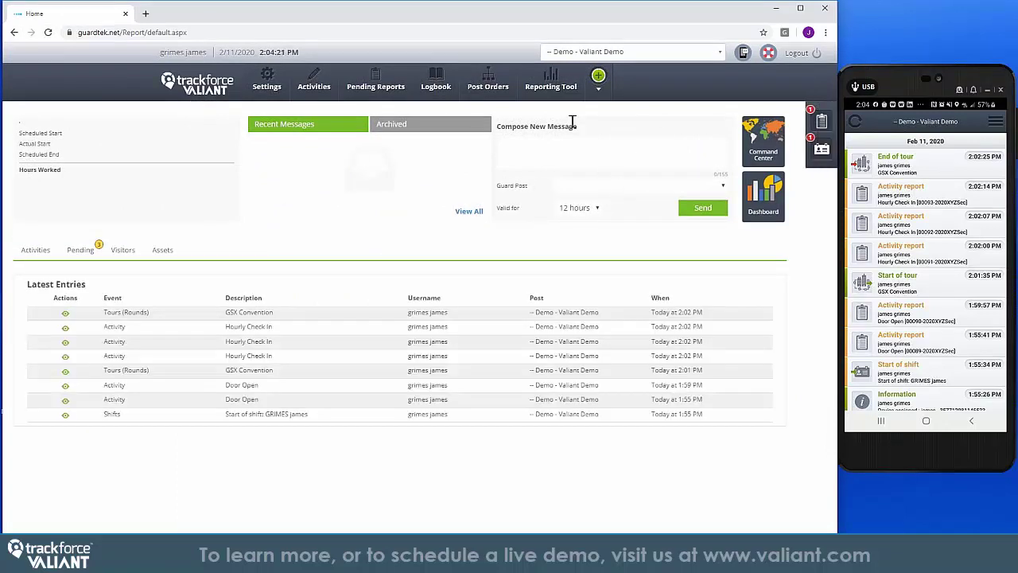
Search for and add the officer's device as recipient, then send 'Please call dispatch'
{"action": "left_click", "coordinate": [599, 77]}
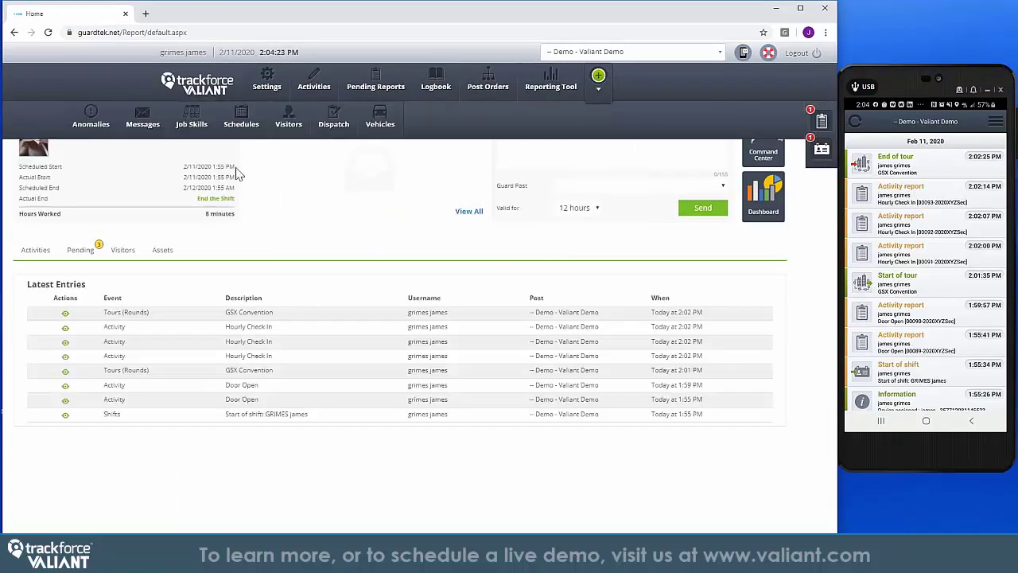
{"action": "mouse_move", "coordinate": [142, 121]}
{"action": "left_click", "coordinate": [160, 236]}
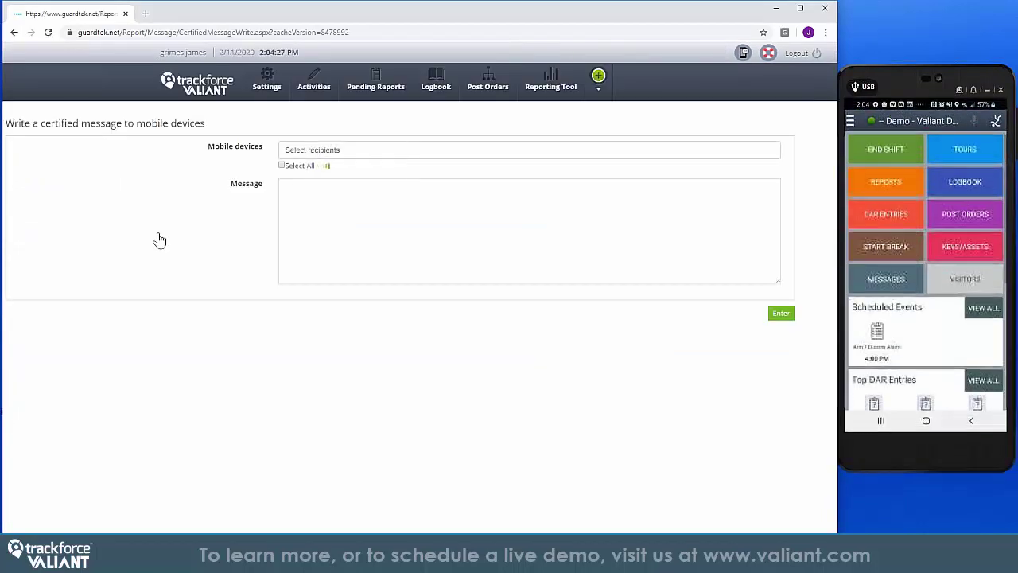
{"action": "left_click", "coordinate": [332, 148]}
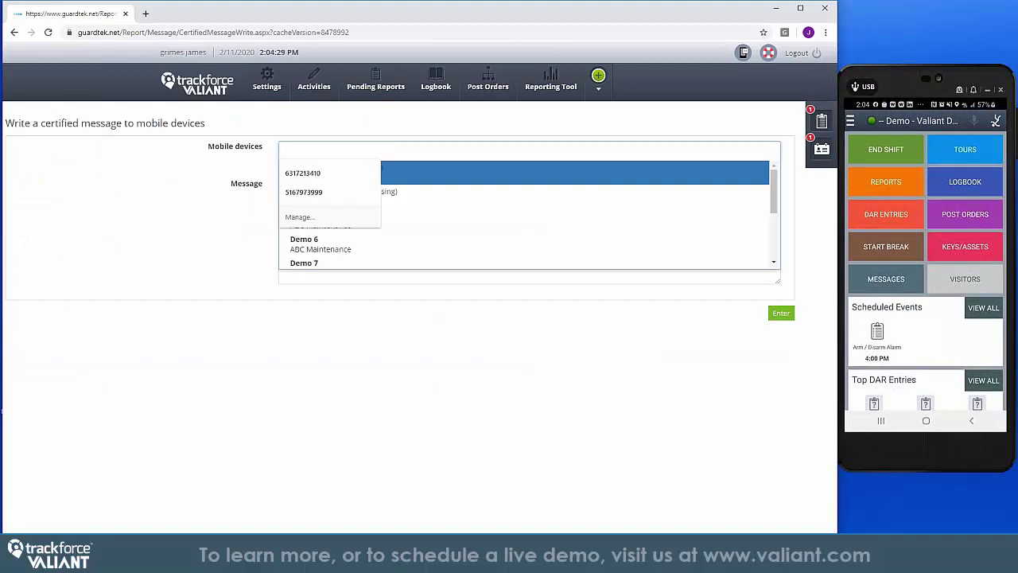
{"action": "type", "text": "james"}
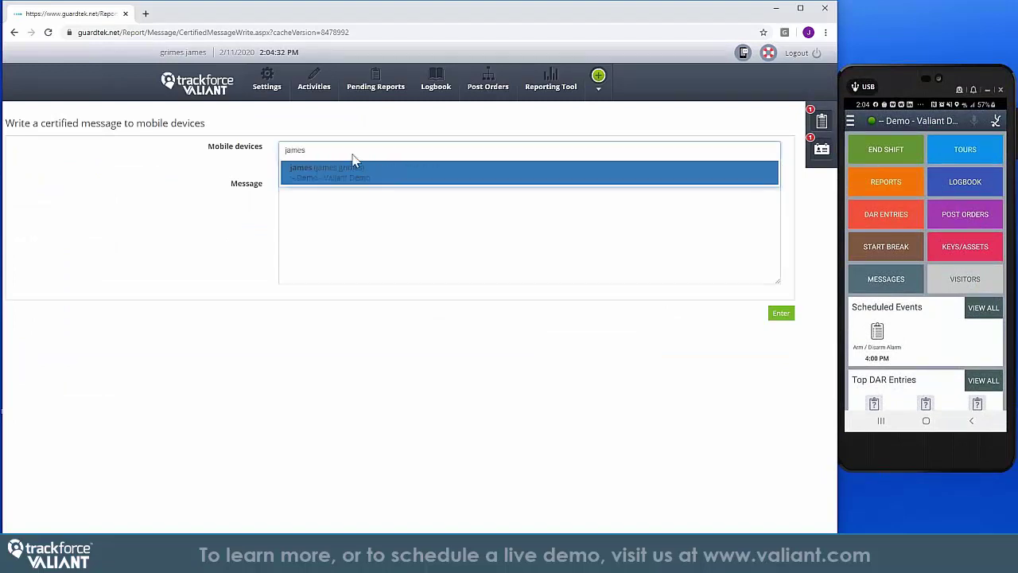
{"action": "left_click", "coordinate": [355, 170]}
{"action": "left_click", "coordinate": [332, 206]}
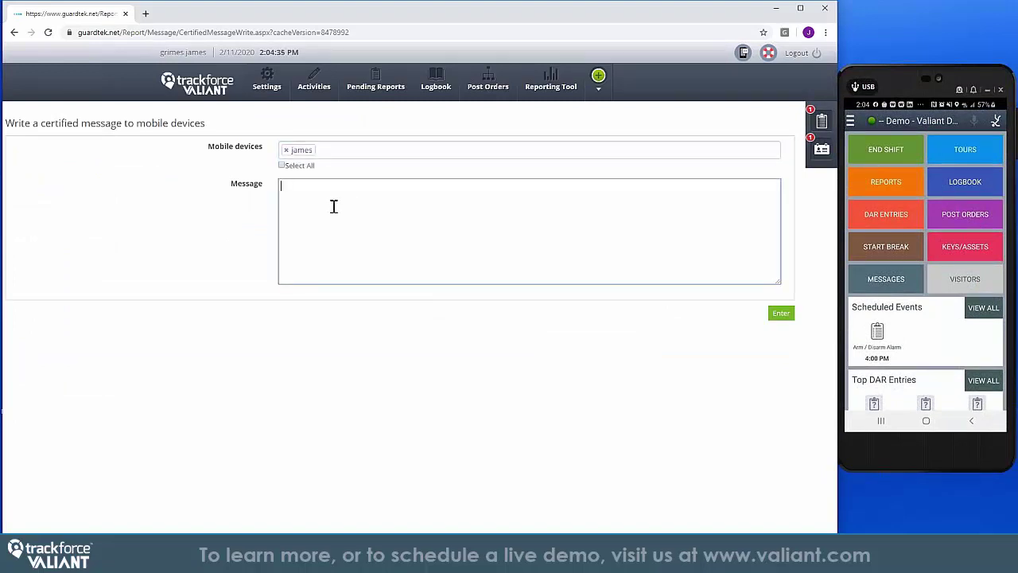
{"action": "type", "text": "Please call dispatch"}
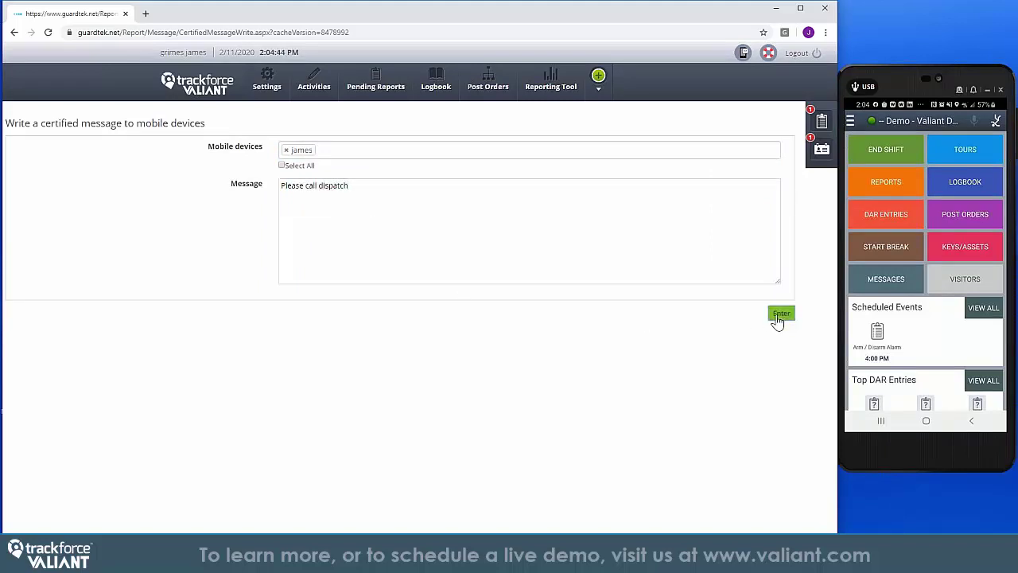
{"action": "left_click", "coordinate": [778, 315]}
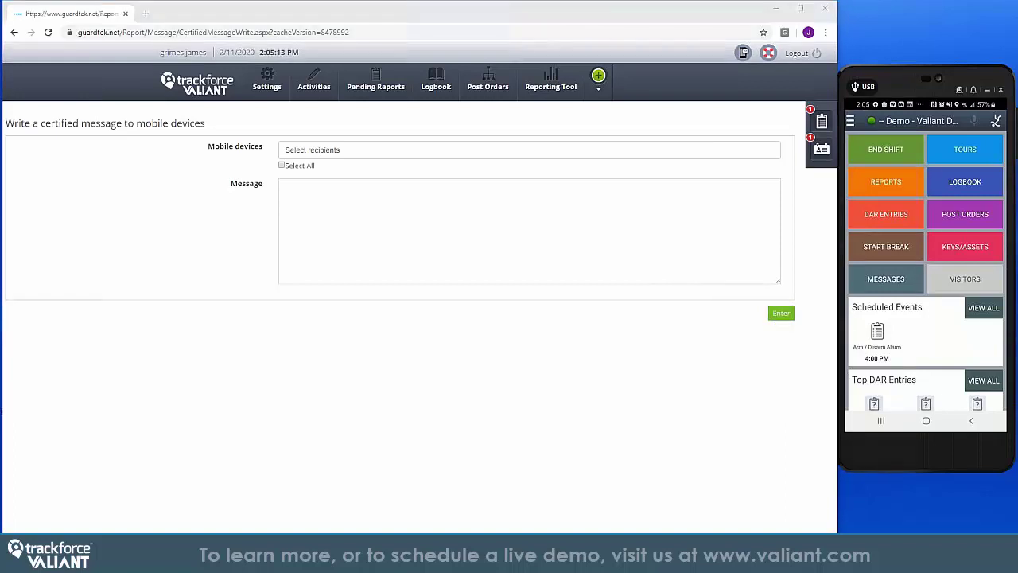
Show the home page's Visitors summary, then expand the Settings menu and second navigation row
{"action": "left_click", "coordinate": [211, 89]}
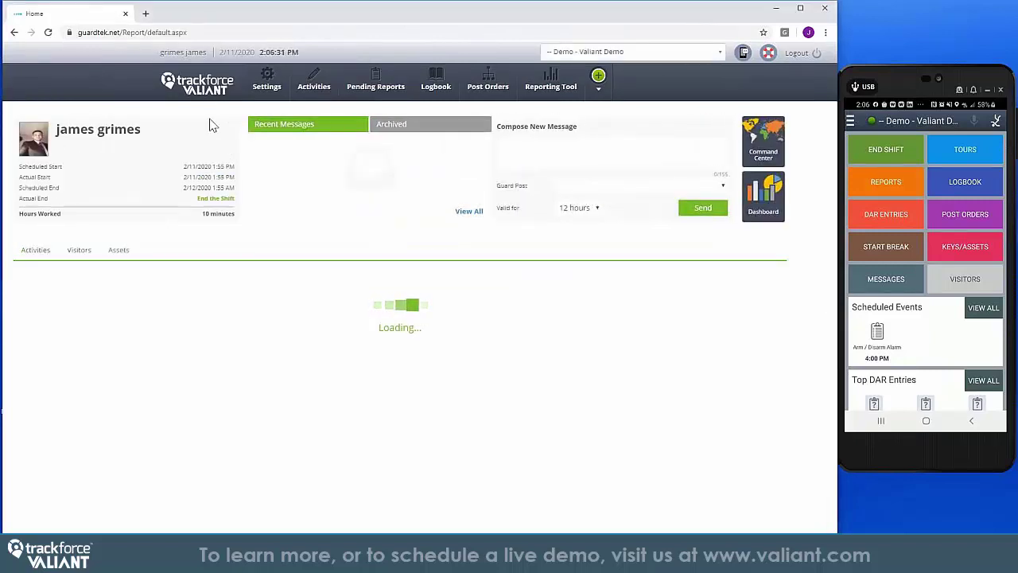
{"action": "left_click", "coordinate": [122, 251]}
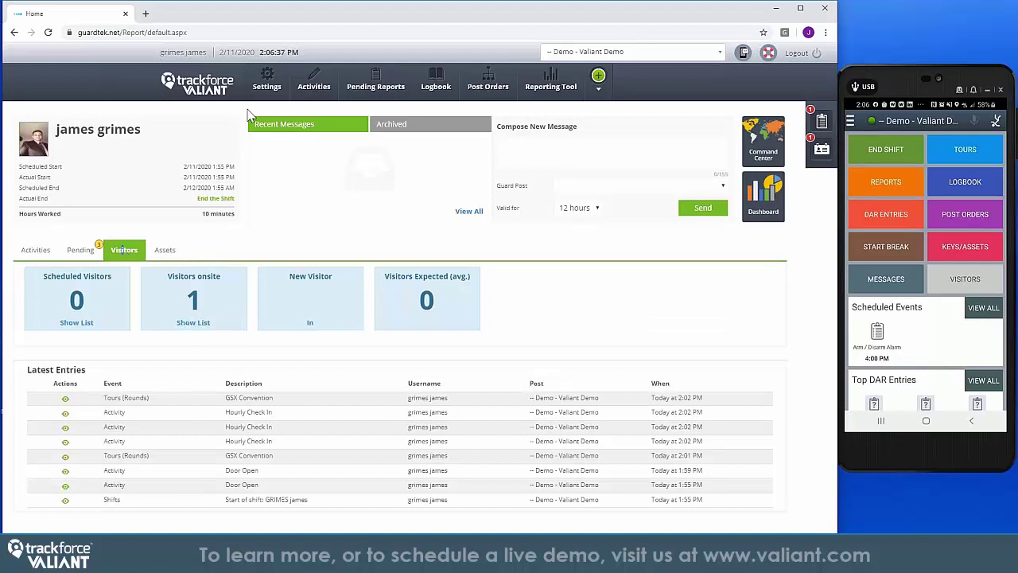
{"action": "left_click", "coordinate": [267, 88]}
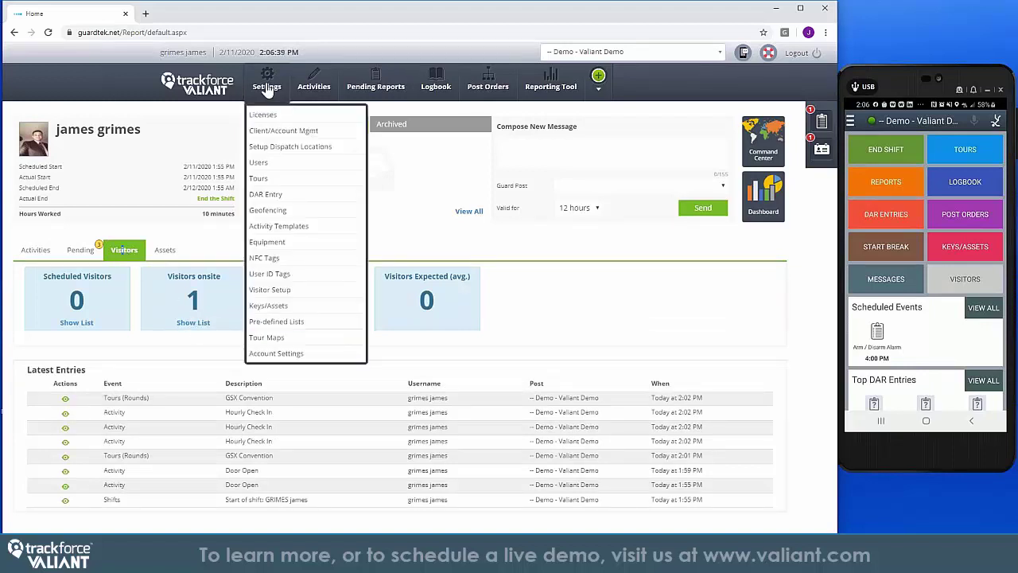
{"action": "mouse_move", "coordinate": [477, 93]}
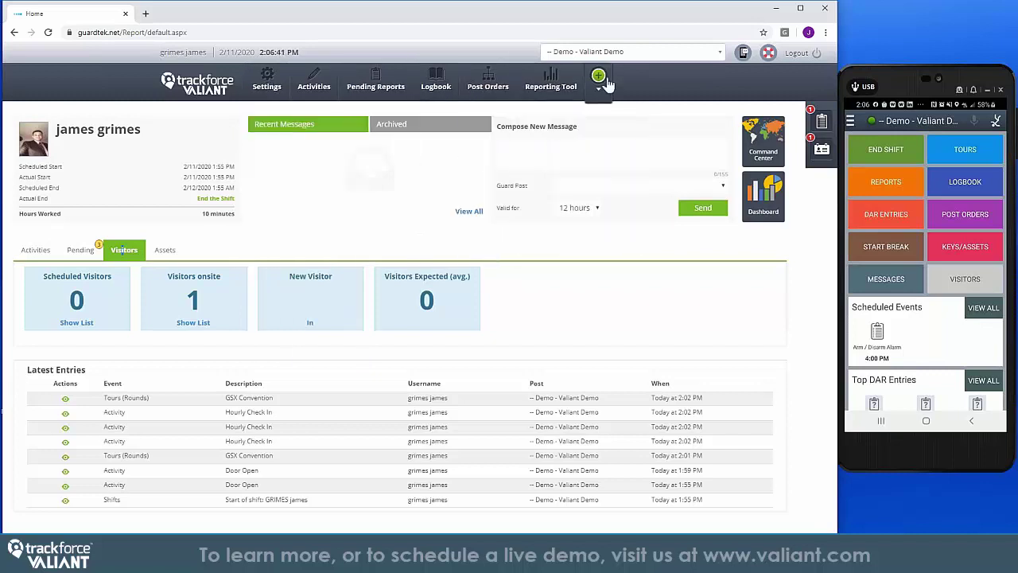
{"action": "mouse_move", "coordinate": [602, 81]}
{"action": "mouse_move", "coordinate": [289, 126]}
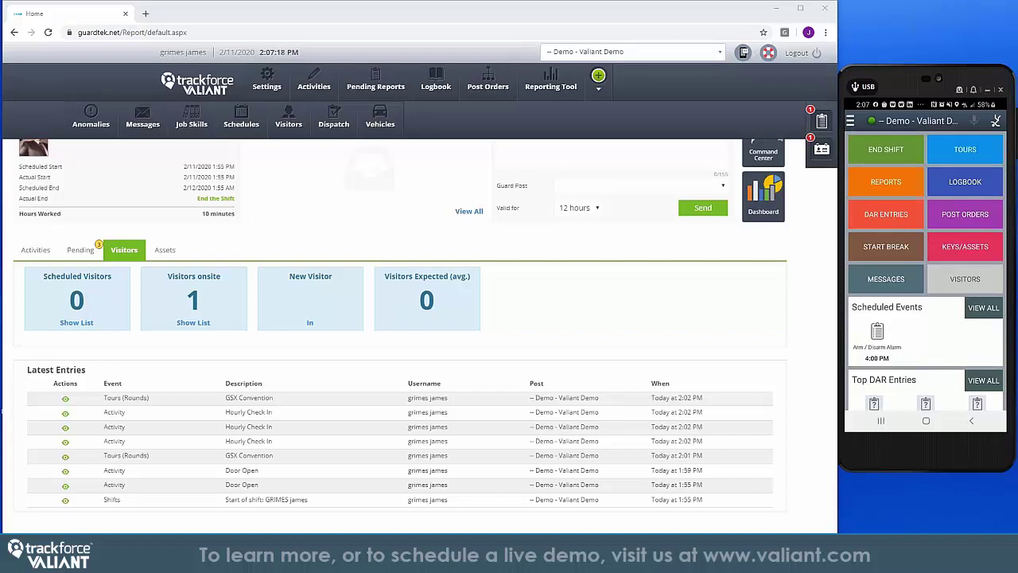
Trigger a panic alert from the guard's mobile app and reload the portal to list Emergency Alert entries
{"action": "left_click", "coordinate": [41, 252]}
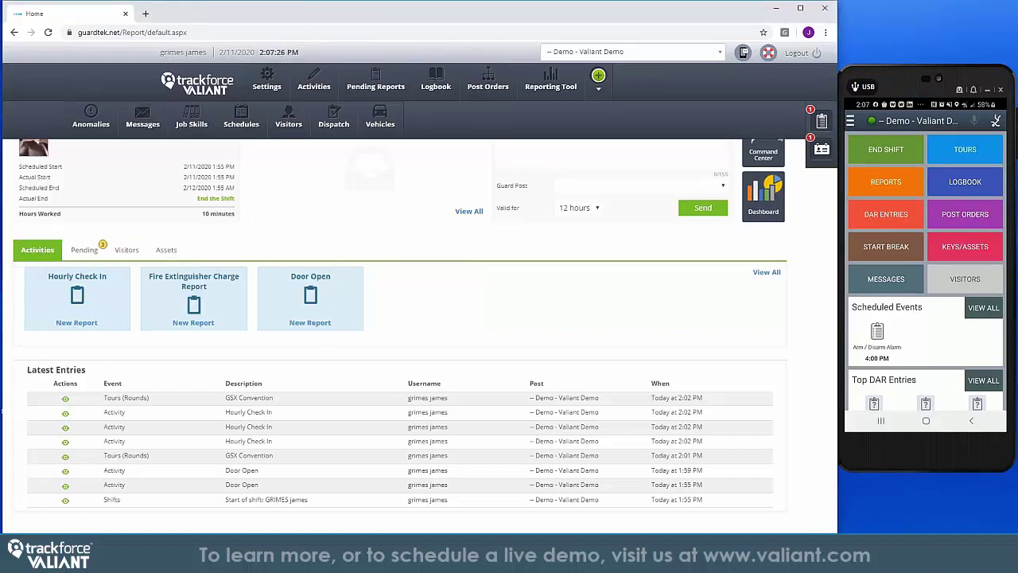
{"action": "left_click", "coordinate": [997, 123]}
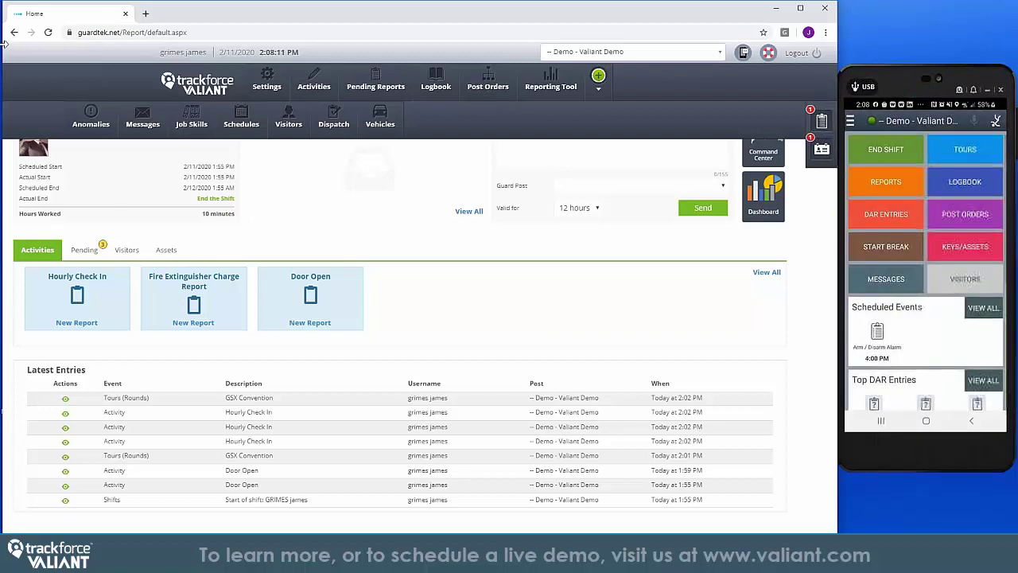
{"action": "left_click", "coordinate": [47, 31]}
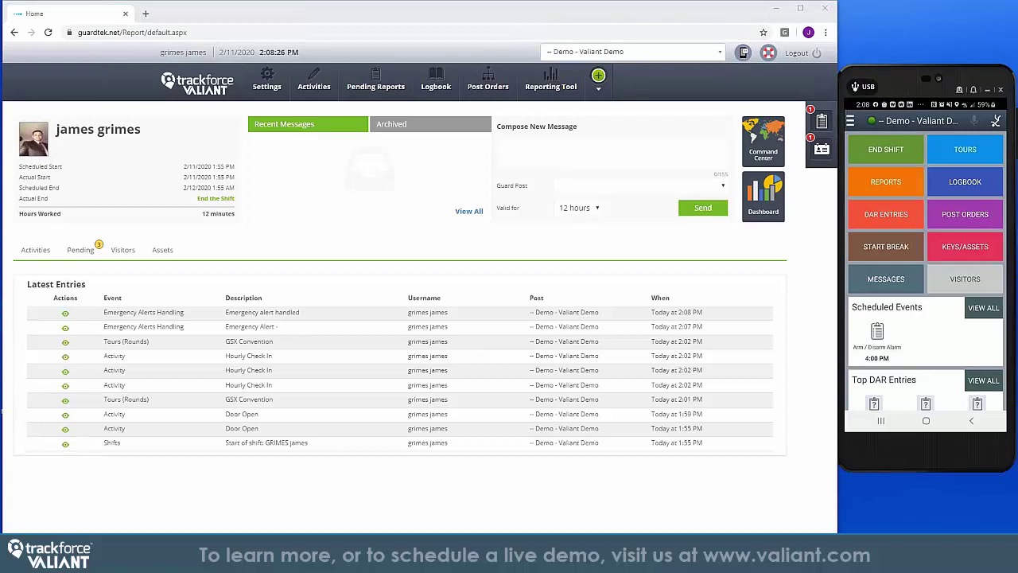
Open the Dashboard tile showing alarm, tour, alarm activity and fire extinguisher charts
{"action": "left_click", "coordinate": [769, 200]}
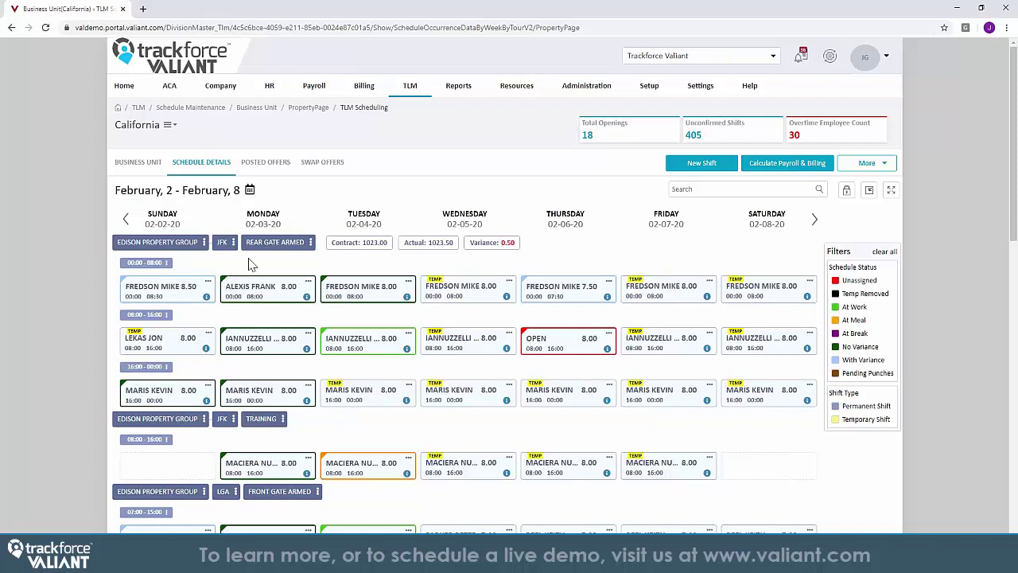
Generate weekly invoices for the California business unit for the week ending 01-25-2020
{"action": "left_click", "coordinate": [361, 94]}
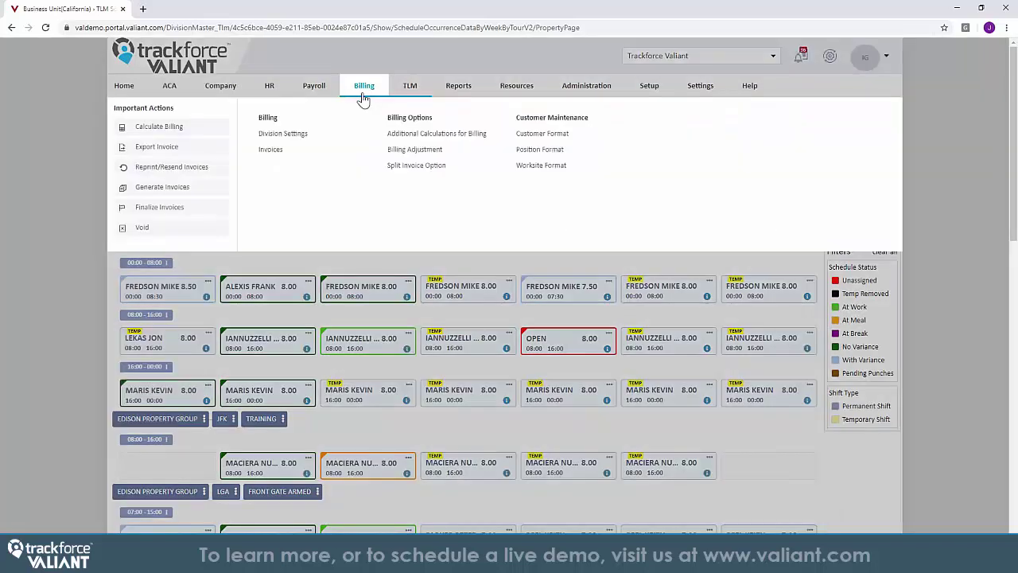
{"action": "left_click", "coordinate": [164, 187]}
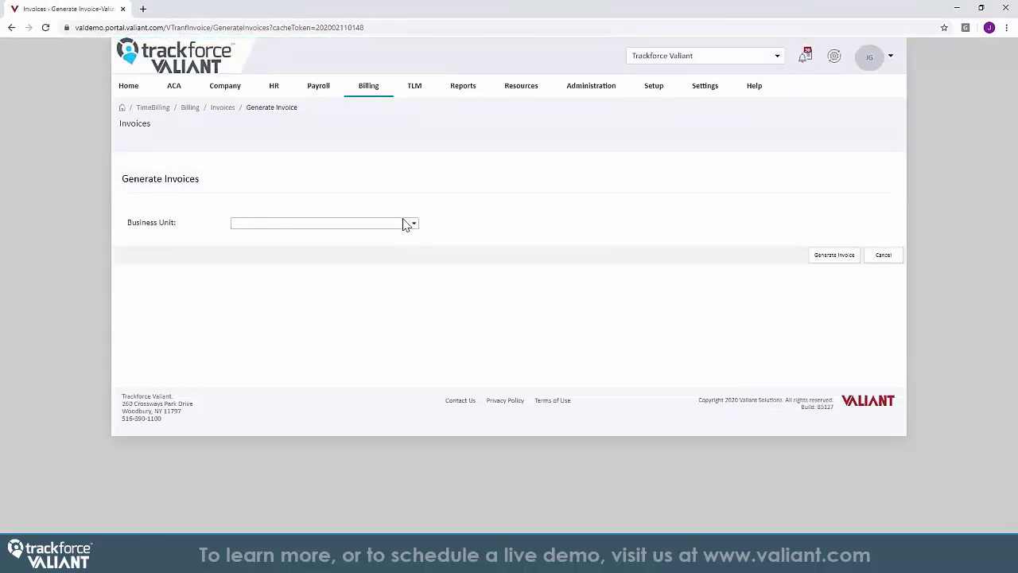
{"action": "left_click", "coordinate": [415, 225]}
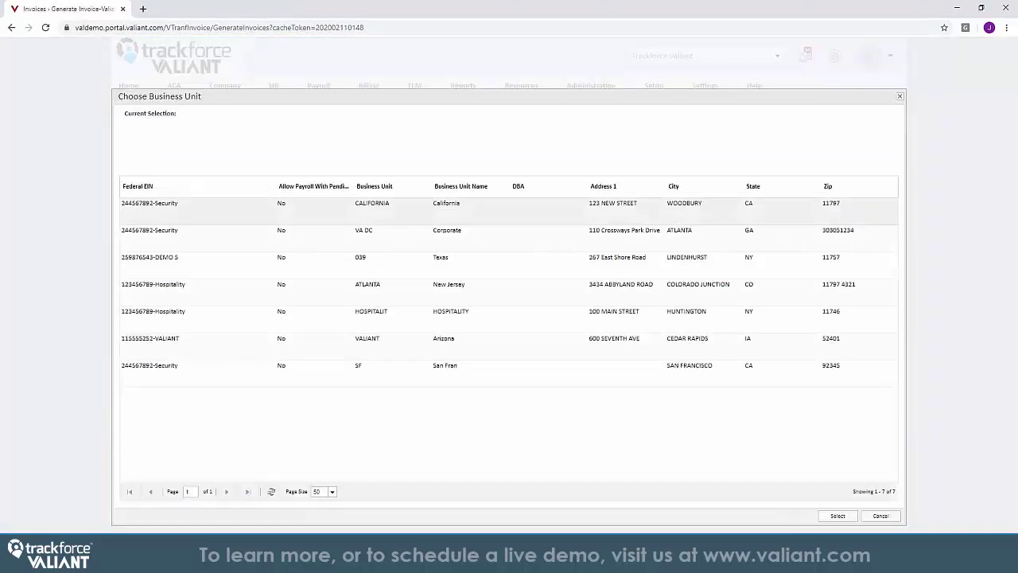
{"action": "double_click", "coordinate": [415, 217]}
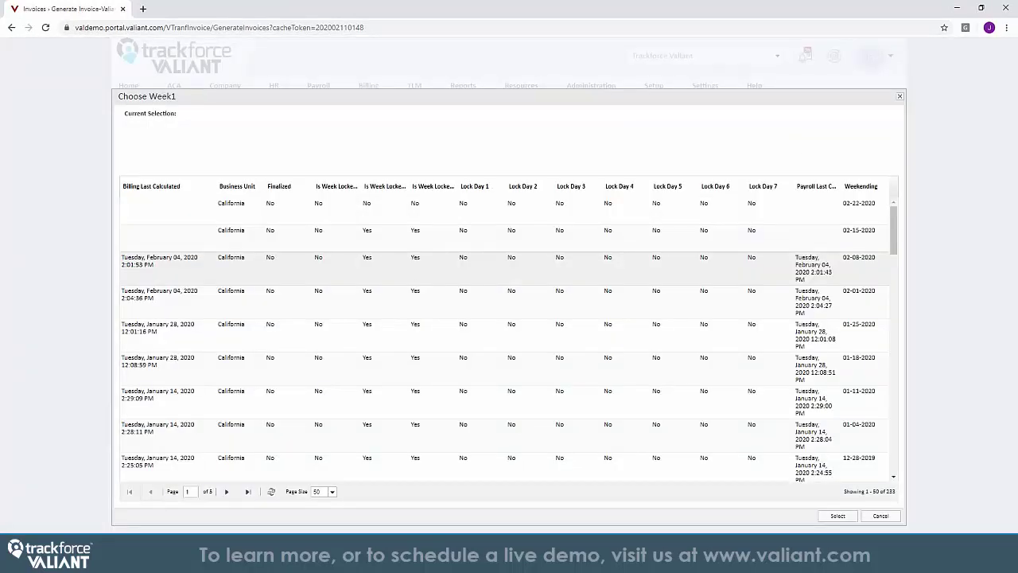
{"action": "double_click", "coordinate": [412, 327]}
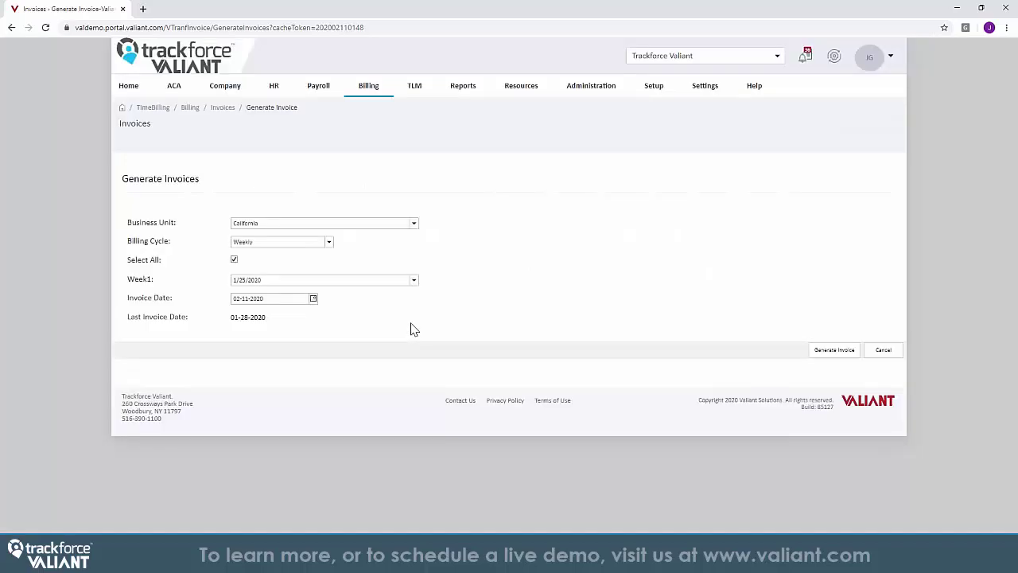
{"action": "left_click", "coordinate": [836, 352]}
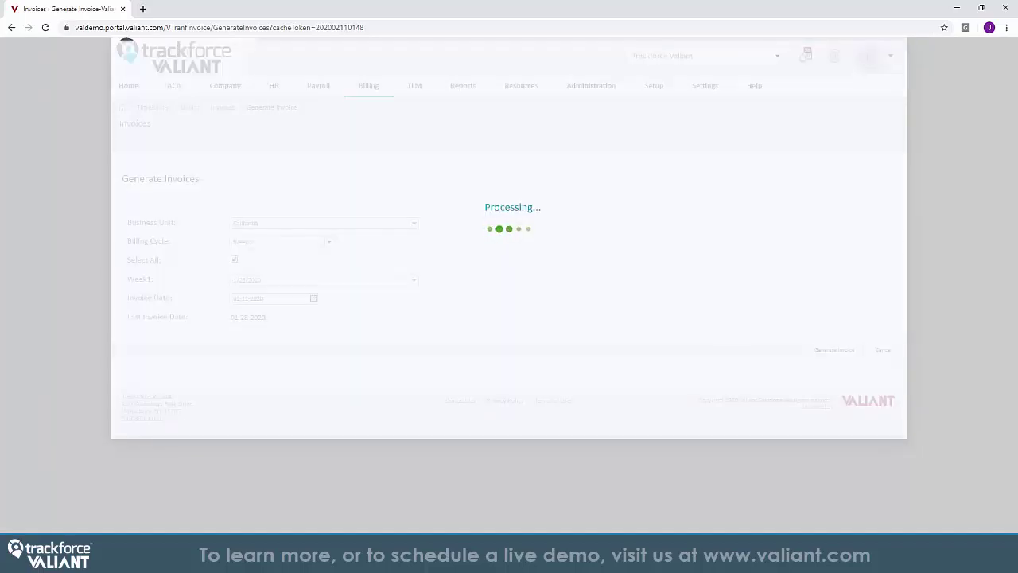
Display the Edison Property Group invoice, close the viewer, and bring up the Payroll menu
{"action": "right_click", "coordinate": [517, 485]}
{"action": "scroll", "coordinate": [517, 485], "scroll_direction": "down", "scroll_amount": 2}
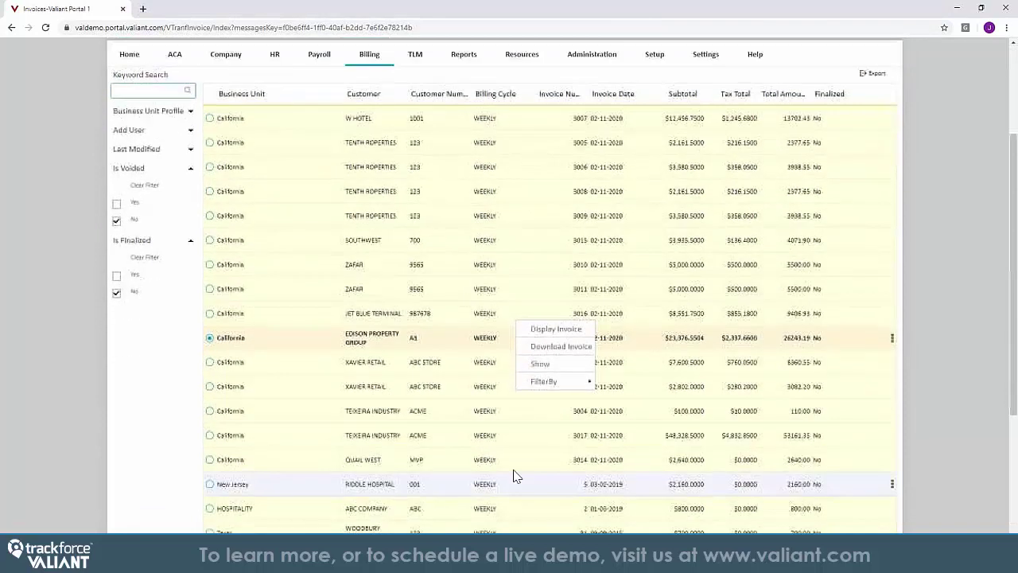
{"action": "left_click", "coordinate": [541, 329]}
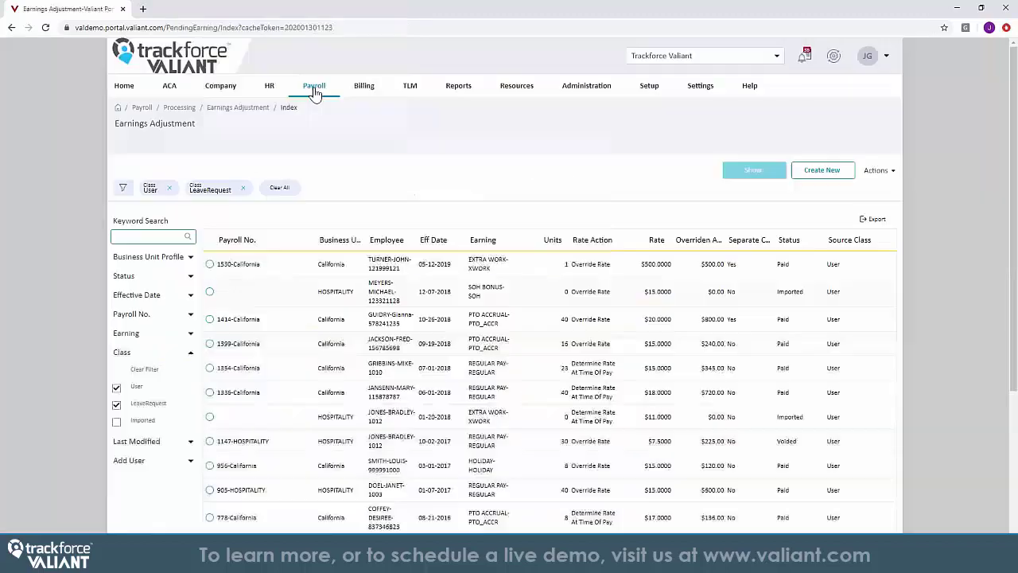
{"action": "mouse_move", "coordinate": [314, 92]}
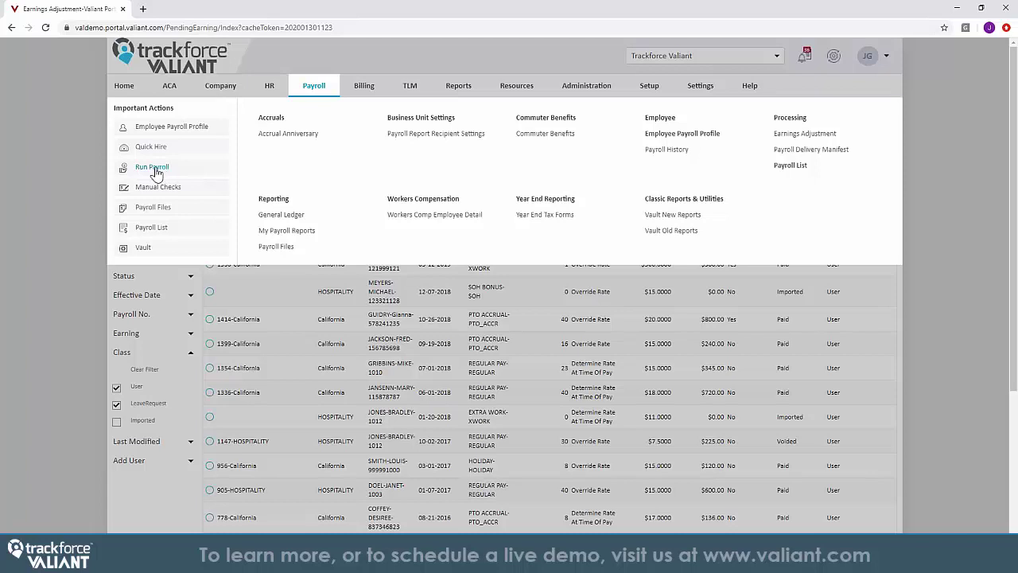
Create a Regular California payroll for 01-19-2020 to 02-01-2020 with check date 02-07-2020
{"action": "left_click", "coordinate": [153, 167]}
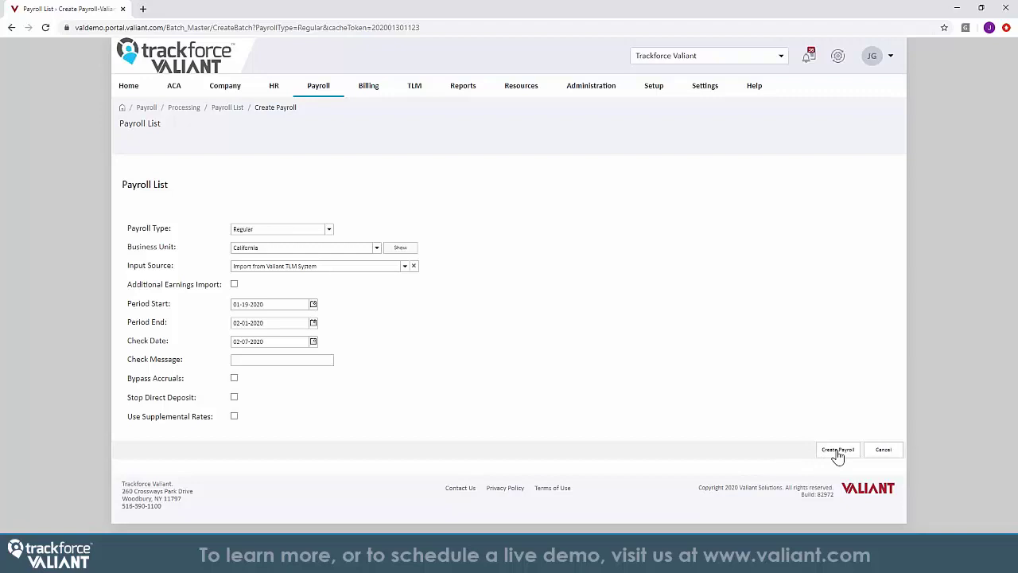
{"action": "left_click", "coordinate": [837, 452]}
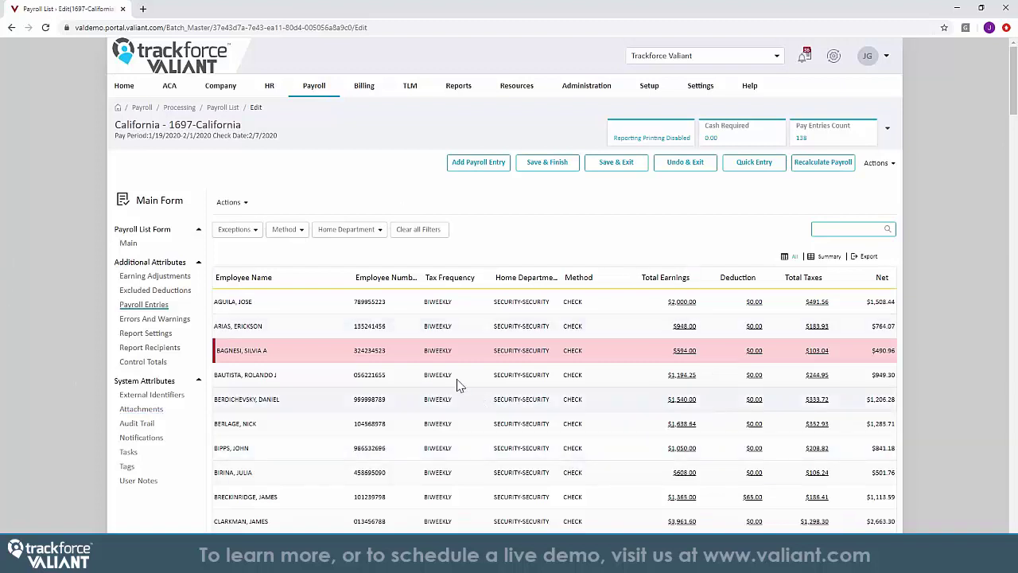
Check payroll 1697's errors, warnings and report recipients, then Save & Exit the pay entries
{"action": "left_click", "coordinate": [156, 319]}
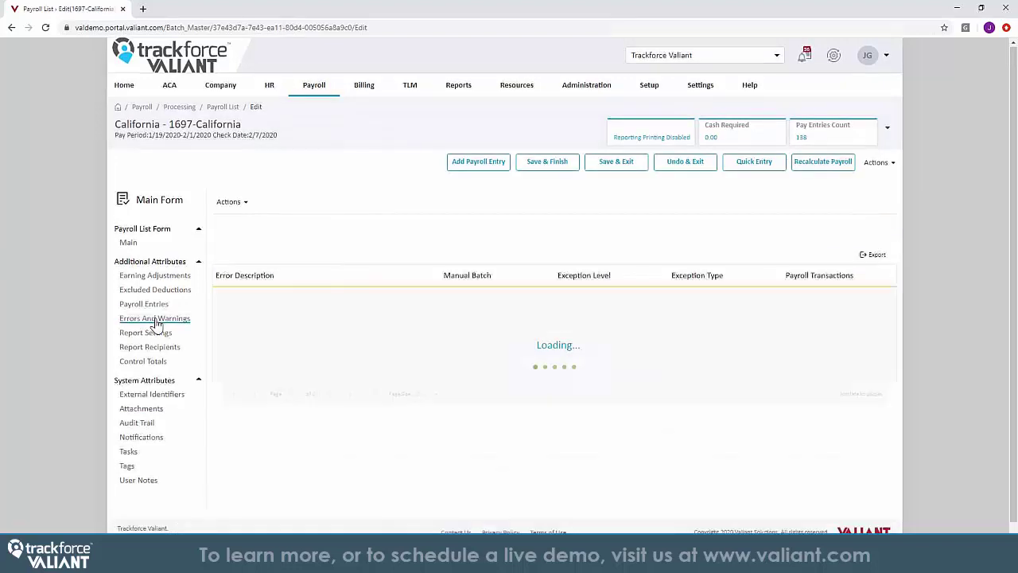
{"action": "left_click_drag", "start_coordinate": [435, 275], "coordinate": [549, 274]}
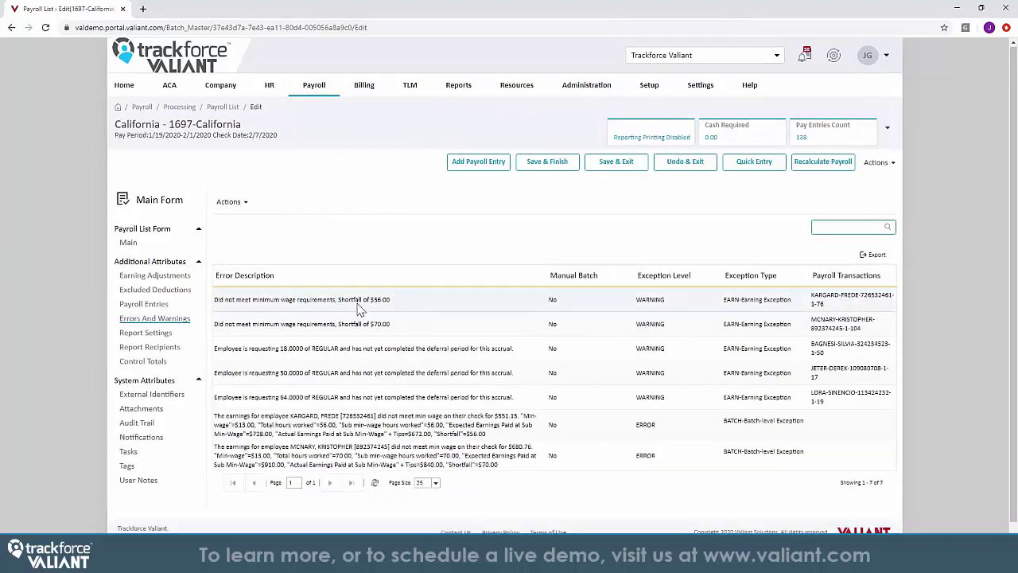
{"action": "left_click", "coordinate": [143, 305]}
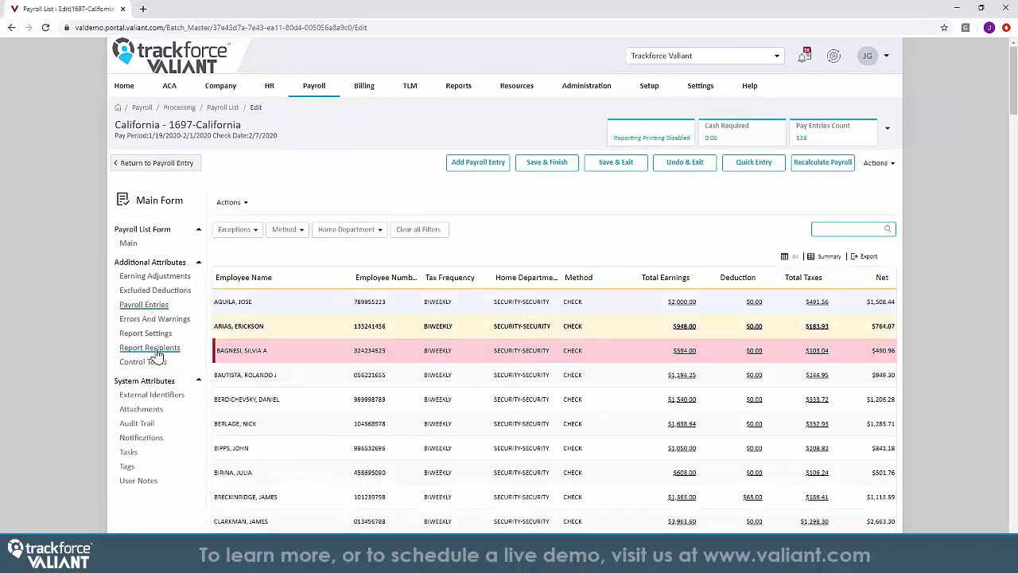
{"action": "left_click", "coordinate": [152, 347]}
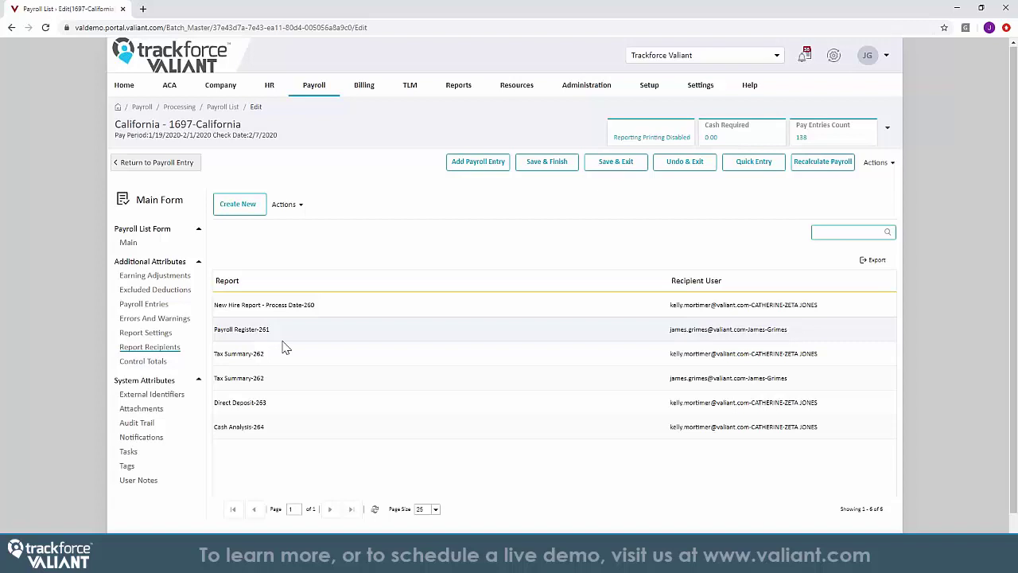
{"action": "left_click", "coordinate": [156, 306]}
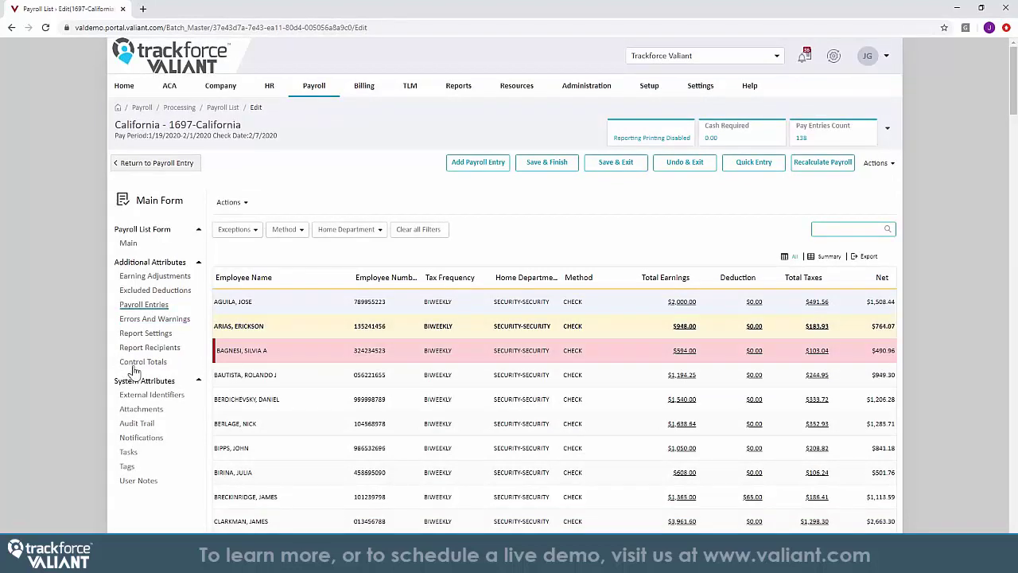
{"action": "left_click", "coordinate": [617, 166]}
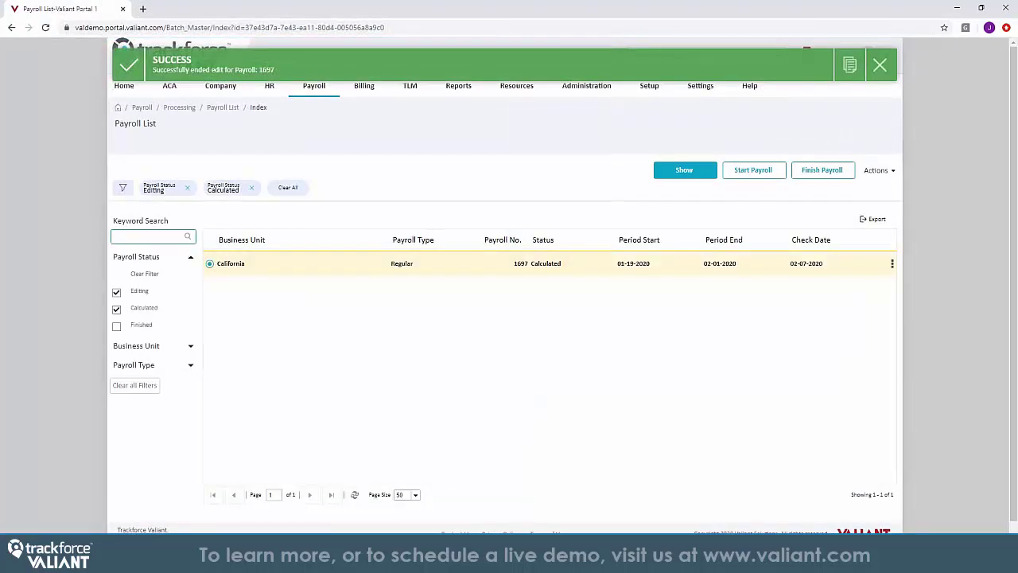
View payroll 1697's Check Registry - Department report through its final-page totals, then finish the payroll
{"action": "left_click", "coordinate": [506, 265]}
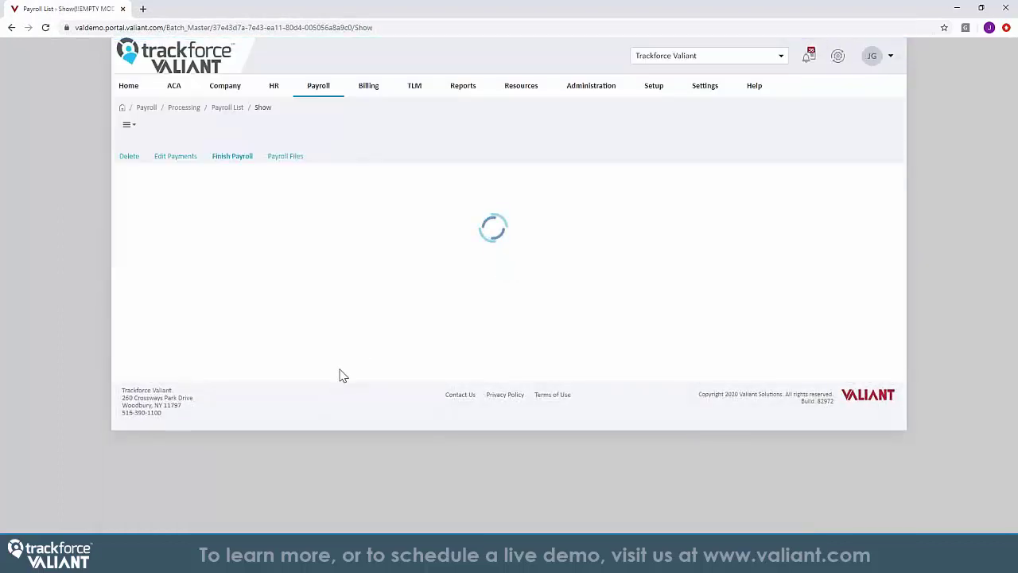
{"action": "left_click", "coordinate": [141, 320]}
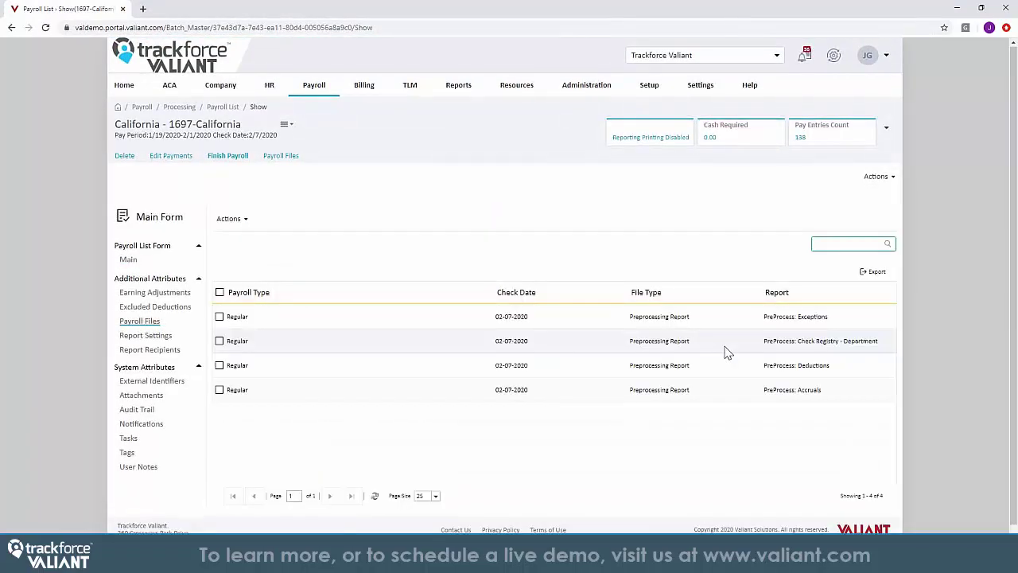
{"action": "left_click", "coordinate": [726, 352]}
{"action": "left_click", "coordinate": [756, 357]}
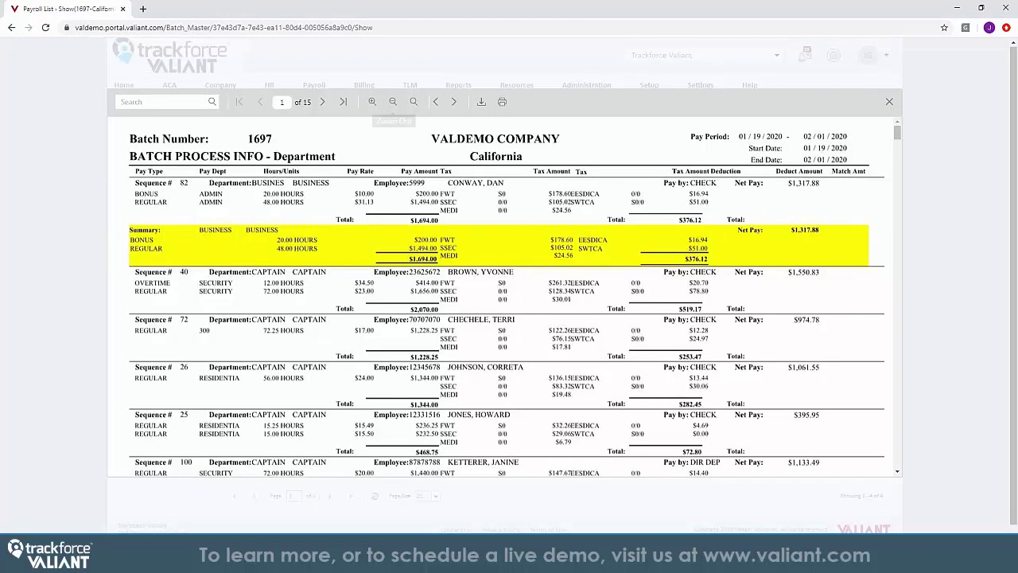
{"action": "left_click", "coordinate": [342, 101]}
{"action": "scroll", "coordinate": [427, 311], "scroll_direction": "down", "scroll_amount": 4}
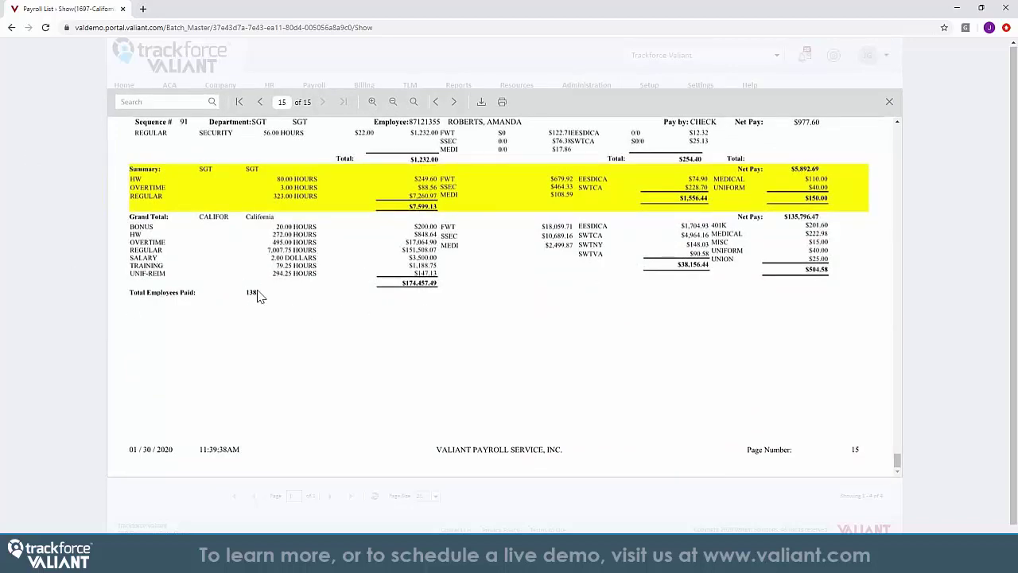
{"action": "left_click", "coordinate": [889, 101]}
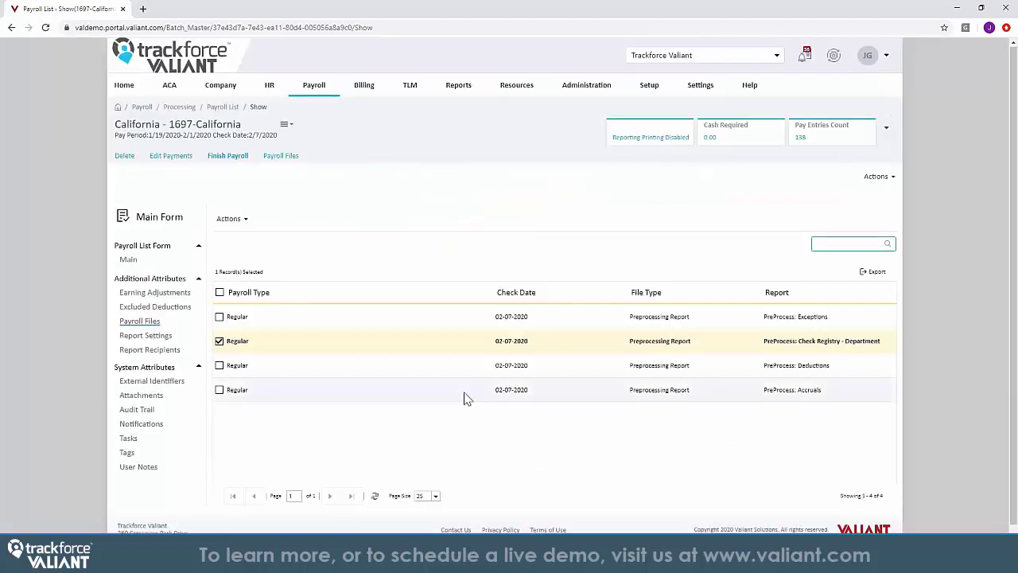
{"action": "left_click", "coordinate": [239, 159]}
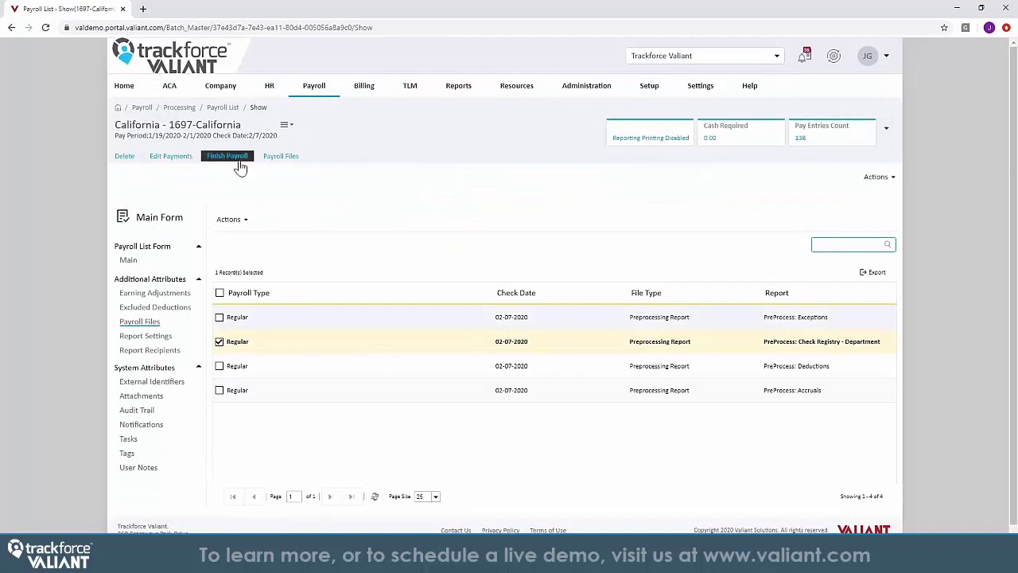